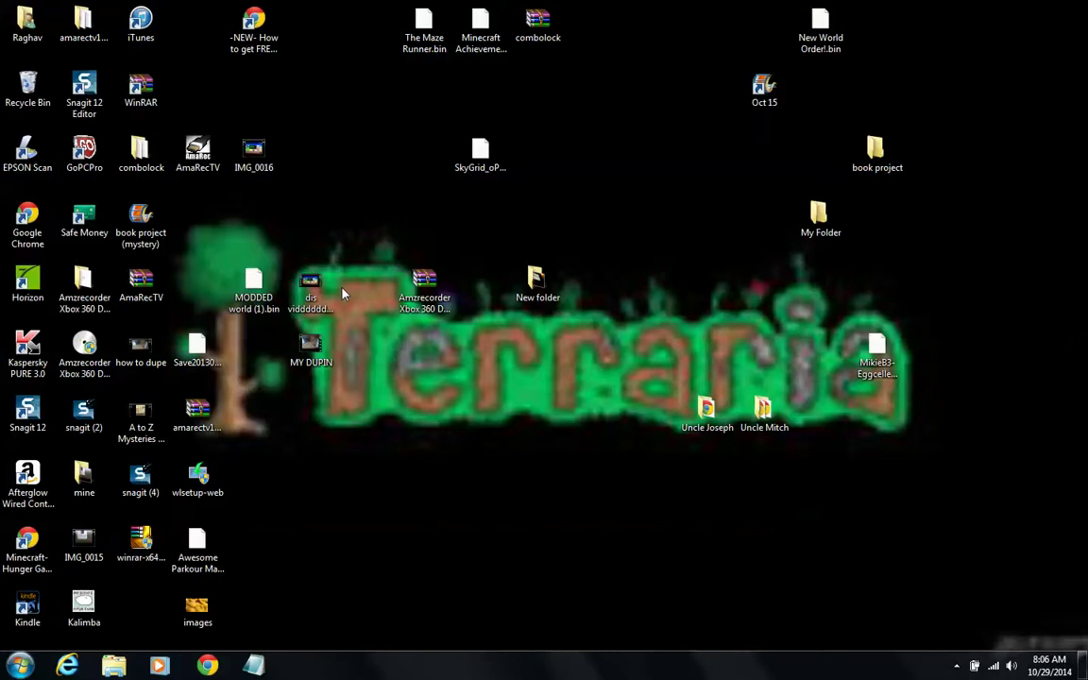
# Step: Move the MY DUPIN video icon beside New folder on the desktop, then play it
pyautogui.moveTo(310, 344); pyautogui.dragTo(484, 423)
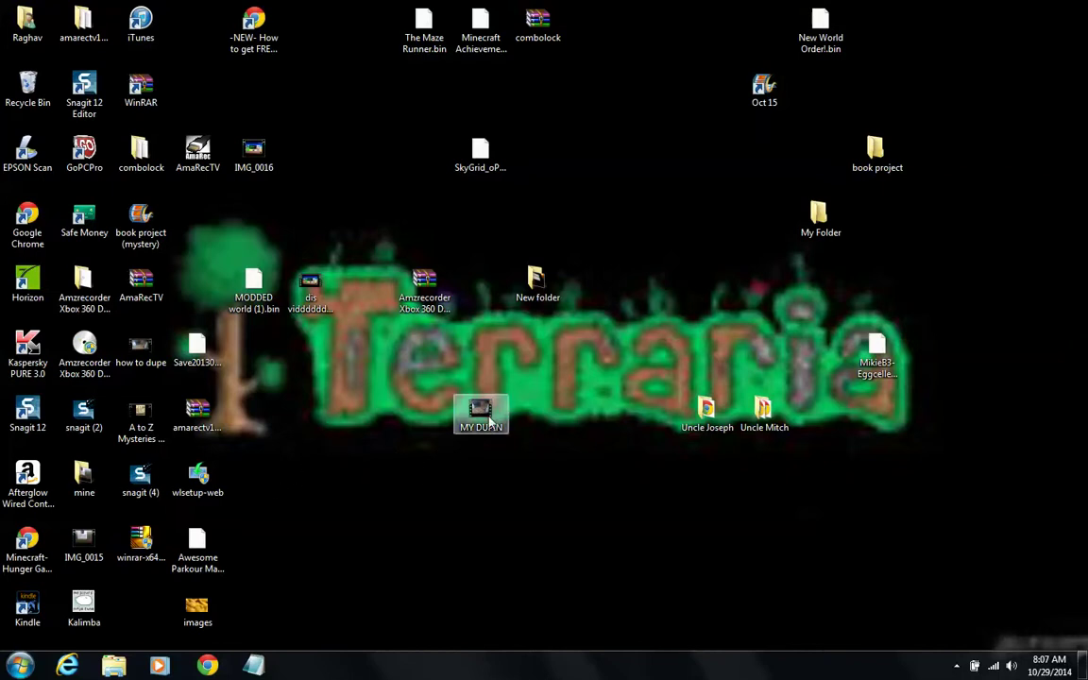
pyautogui.moveTo(480, 411); pyautogui.dragTo(658, 276)
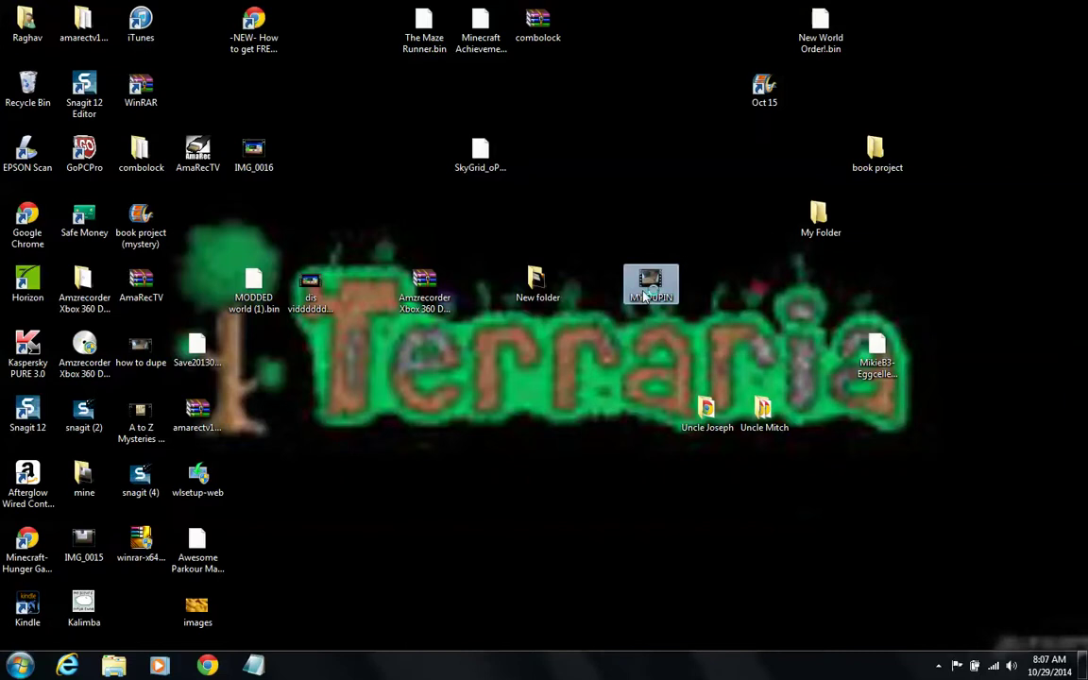
pyautogui.doubleClick(648, 288)
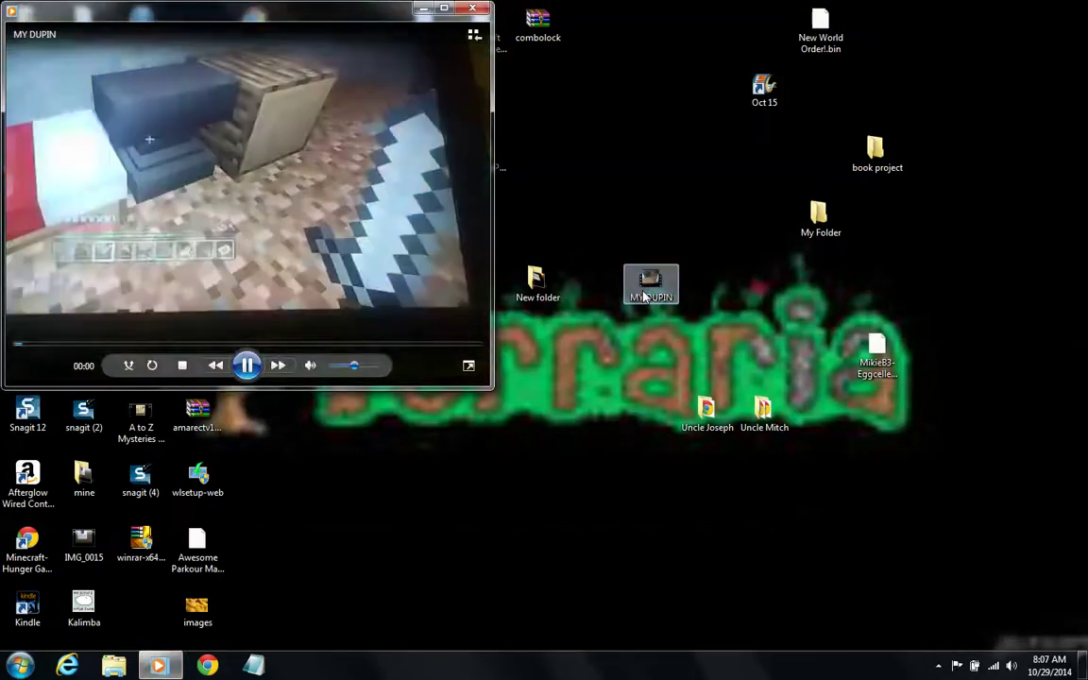
pyautogui.click(472, 9)
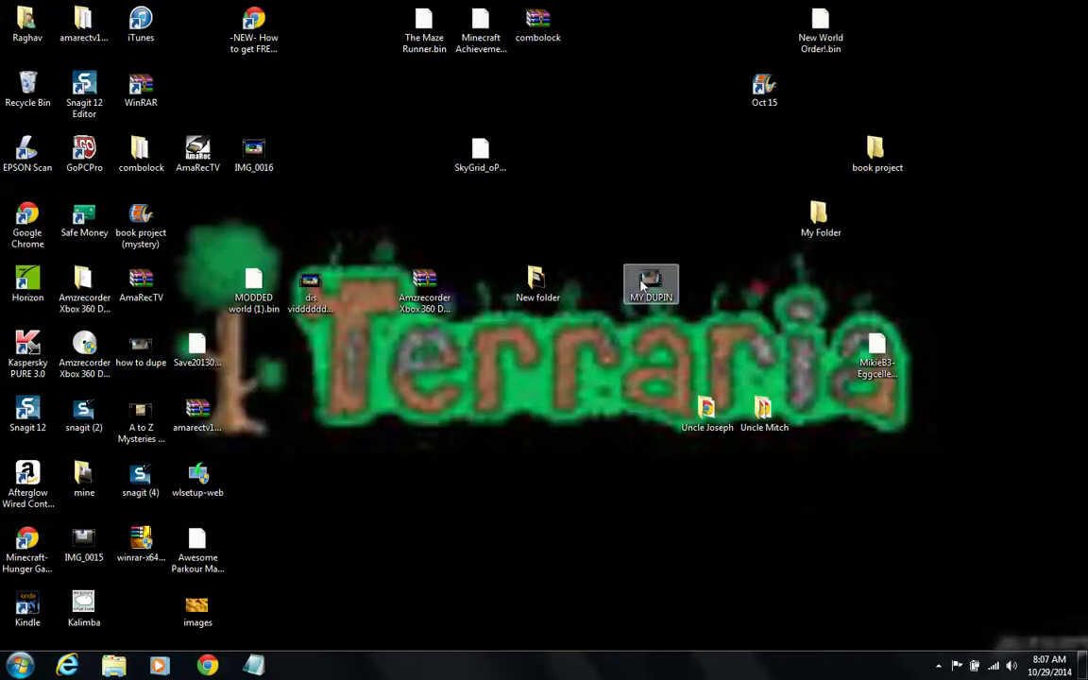
# Step: Line up MY DUPIN and the dis video icon side by side below the Terraria logo
pyautogui.moveTo(650, 288); pyautogui.dragTo(603, 489)
pyautogui.moveTo(326, 312); pyautogui.dragTo(535, 518)
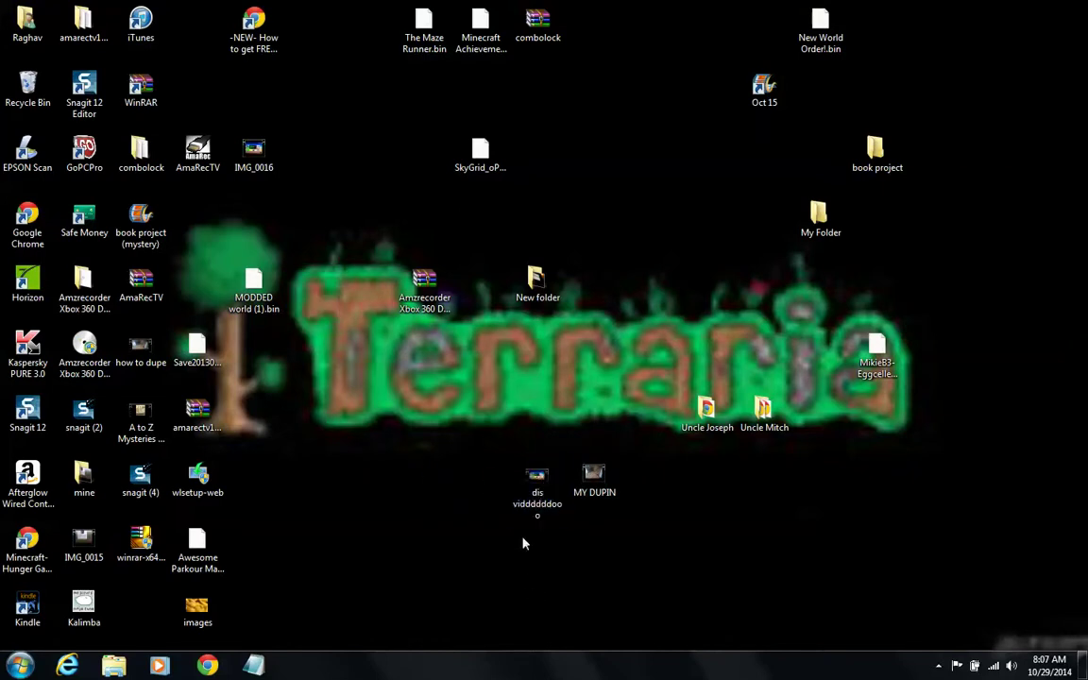
pyautogui.press('Right')
pyautogui.click(558, 561)
pyautogui.press('Left')
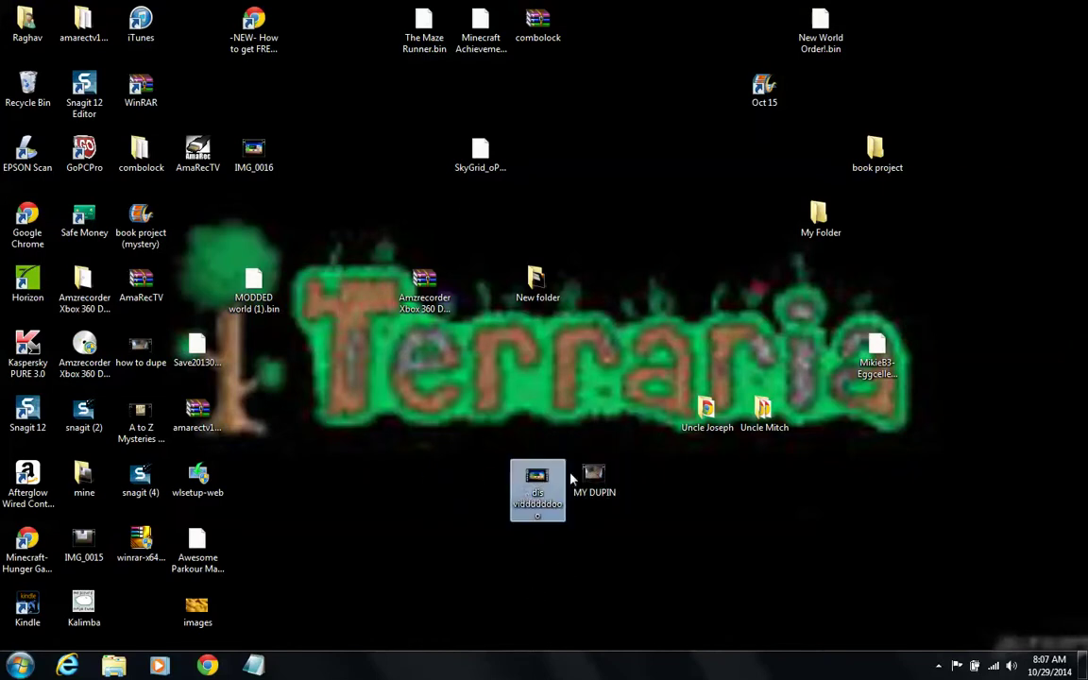
pyautogui.press('Right')
pyautogui.click(535, 496)
pyautogui.click(600, 499)
pyautogui.click(538, 493)
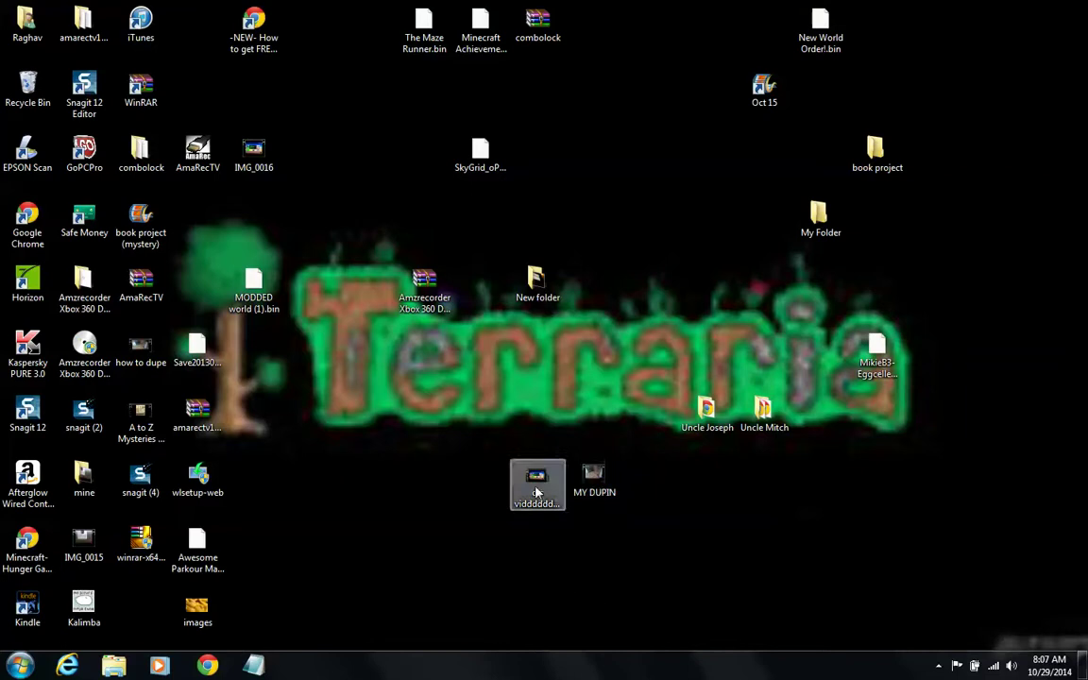
pyautogui.click(596, 498)
pyautogui.click(611, 566)
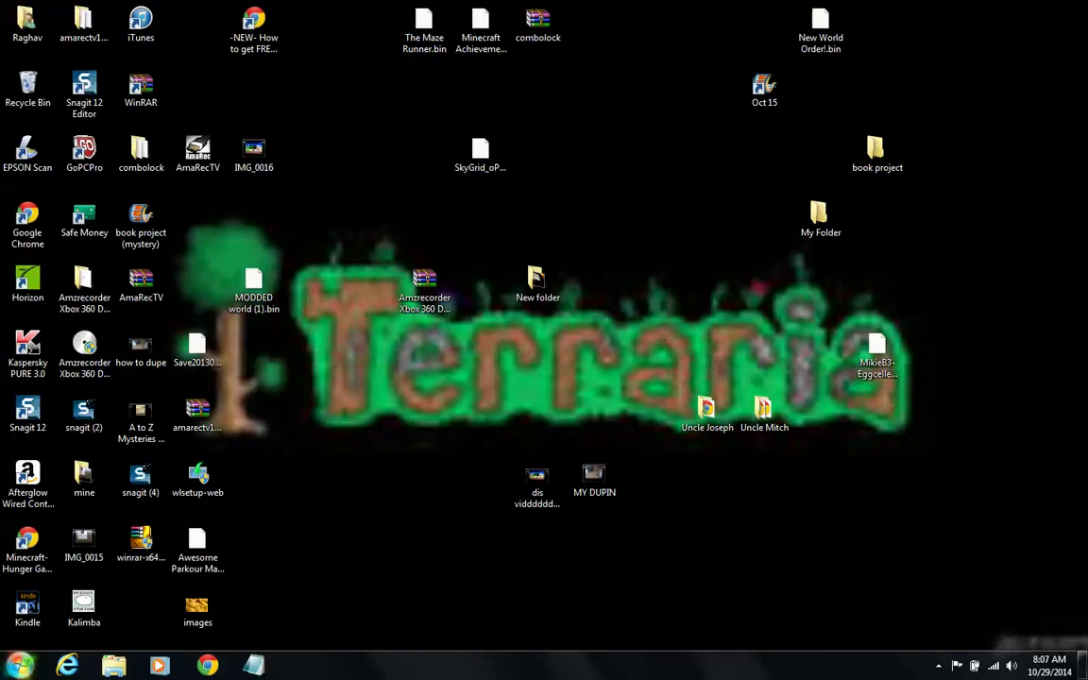
pyautogui.click(19, 666)
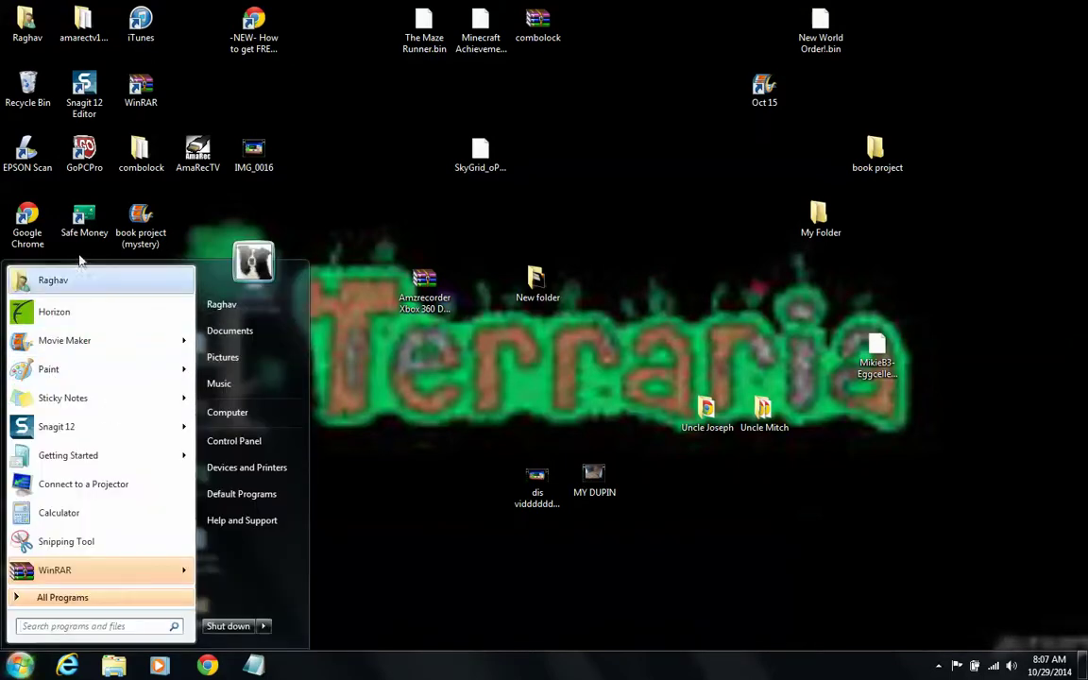
# Step: Launch Movie Maker from Start and dismiss the restore prompt for an empty My Movie project
pyautogui.moveTo(74, 344)
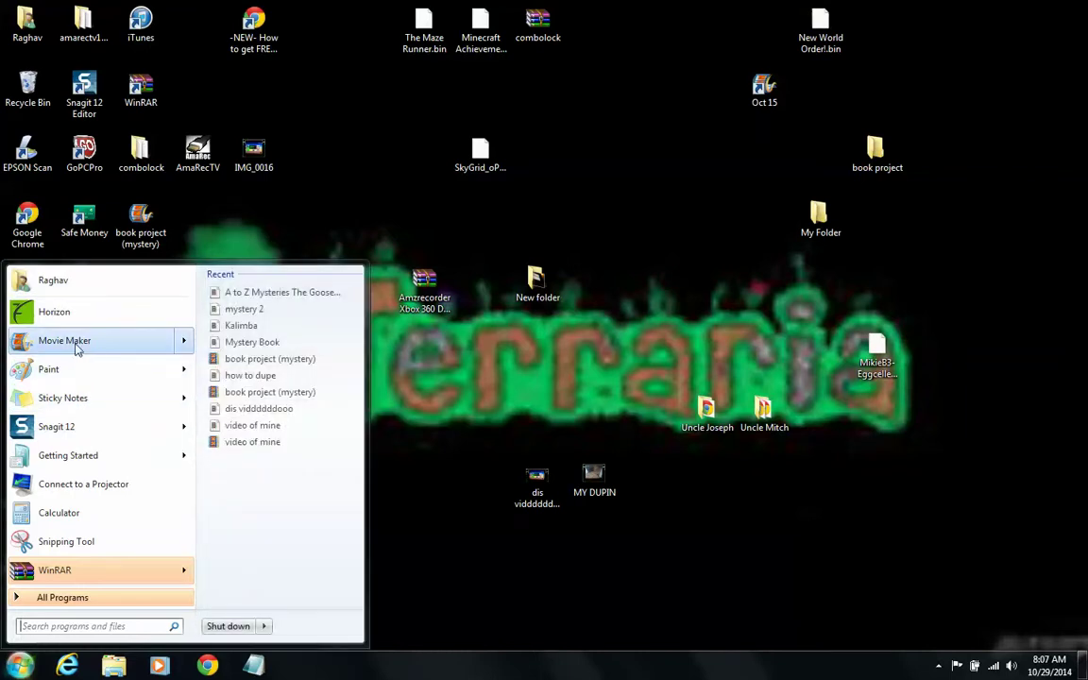
pyautogui.click(78, 345)
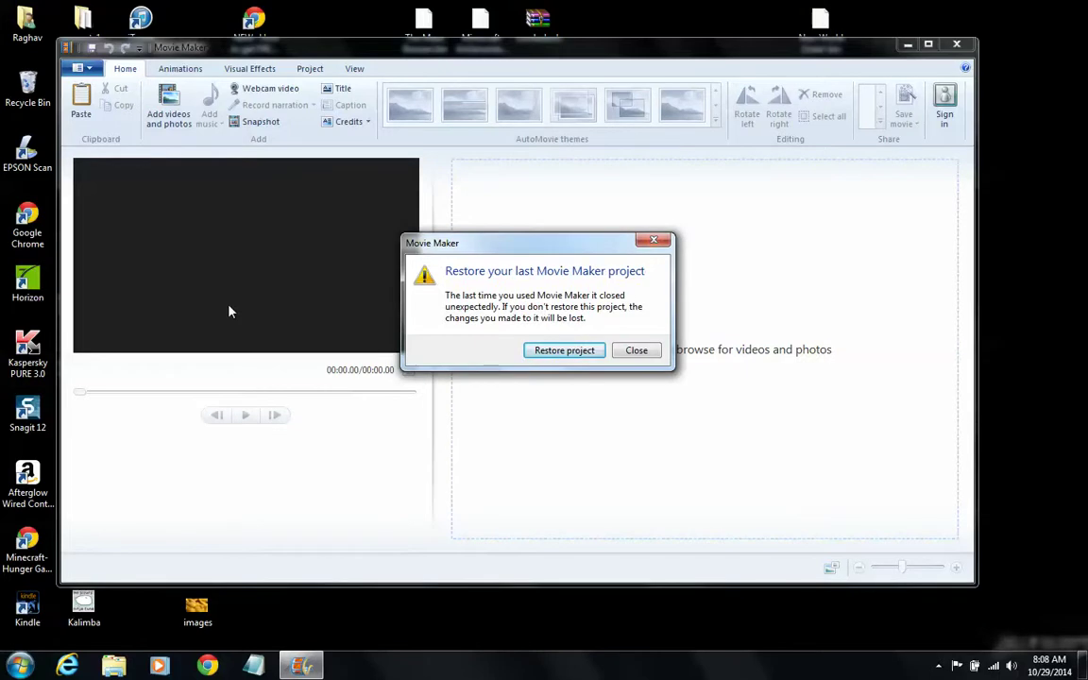
pyautogui.click(636, 350)
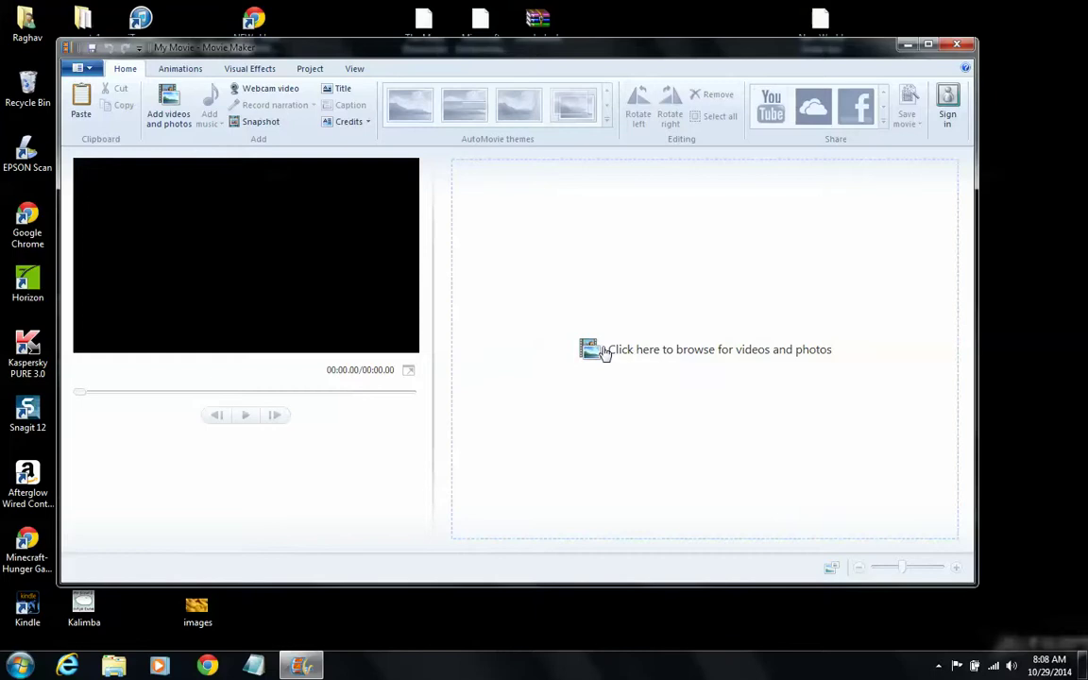
# Step: Browse for videos and photos and show the Desktop's file list
pyautogui.click(604, 351)
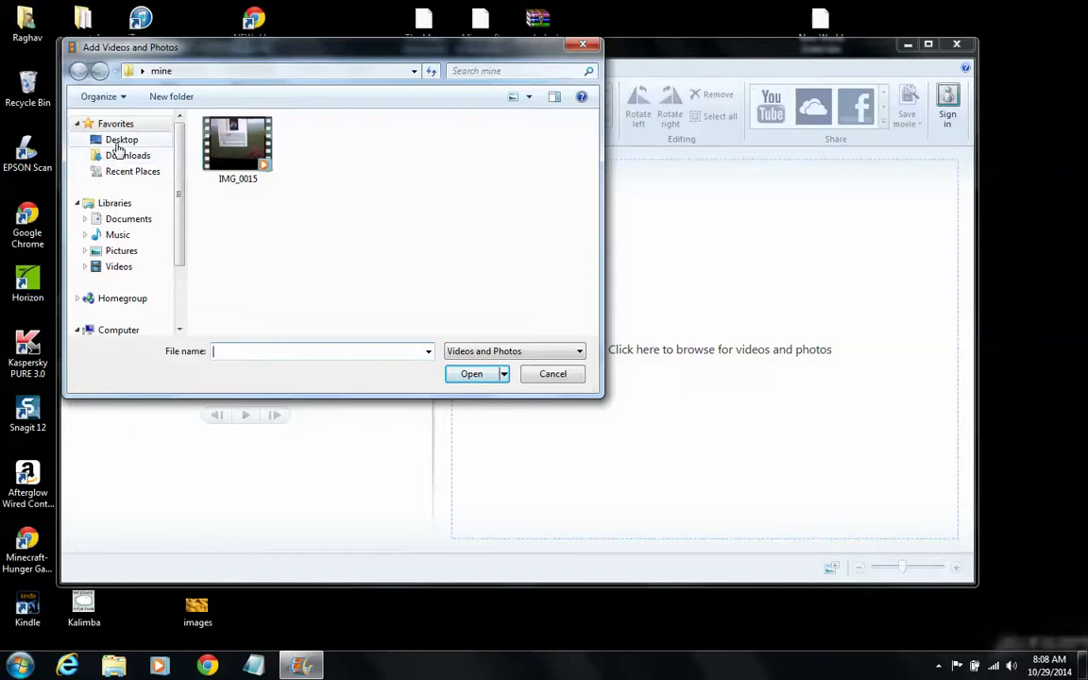
pyautogui.click(120, 140)
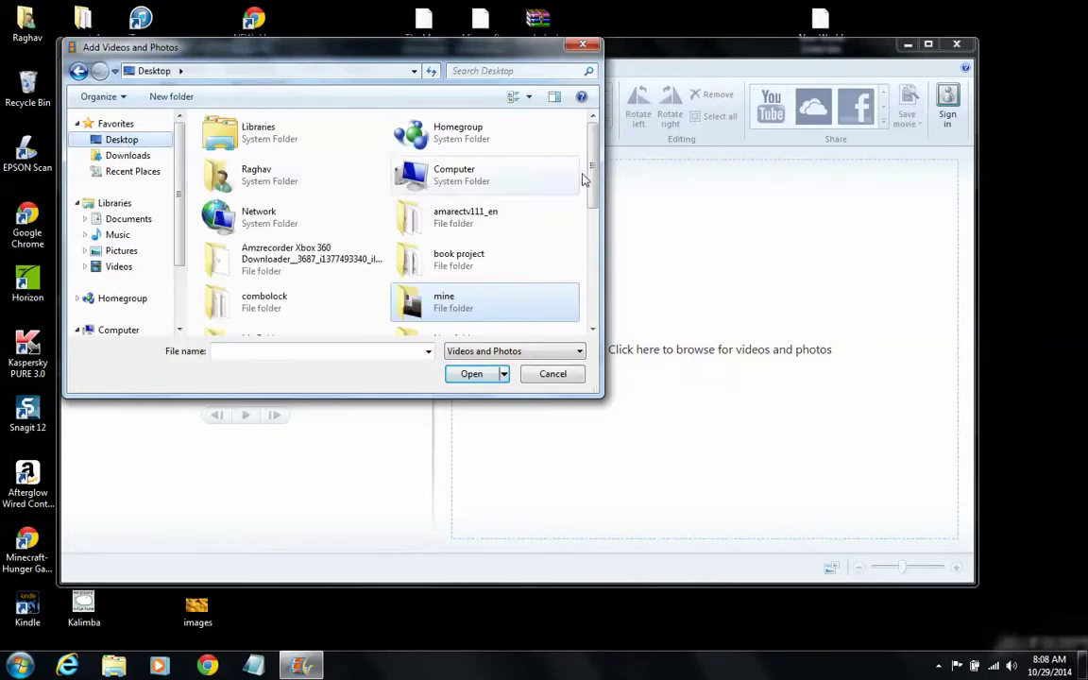
pyautogui.click(585, 220)
pyautogui.scroll(-3, 587, 226)
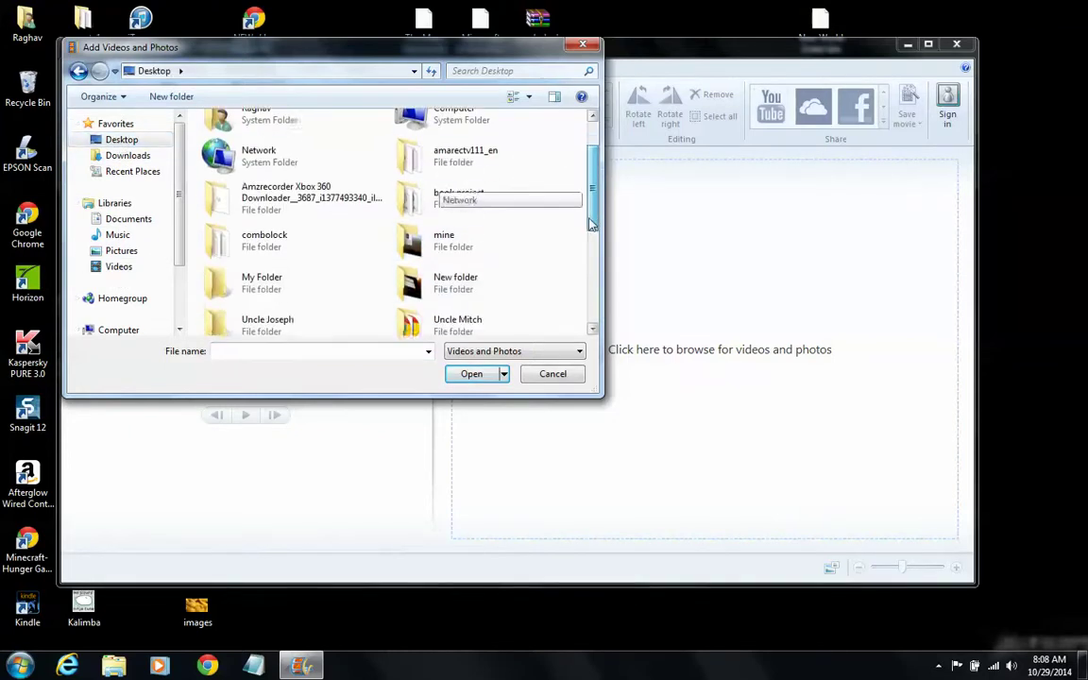
pyautogui.scroll(-3, 593, 248)
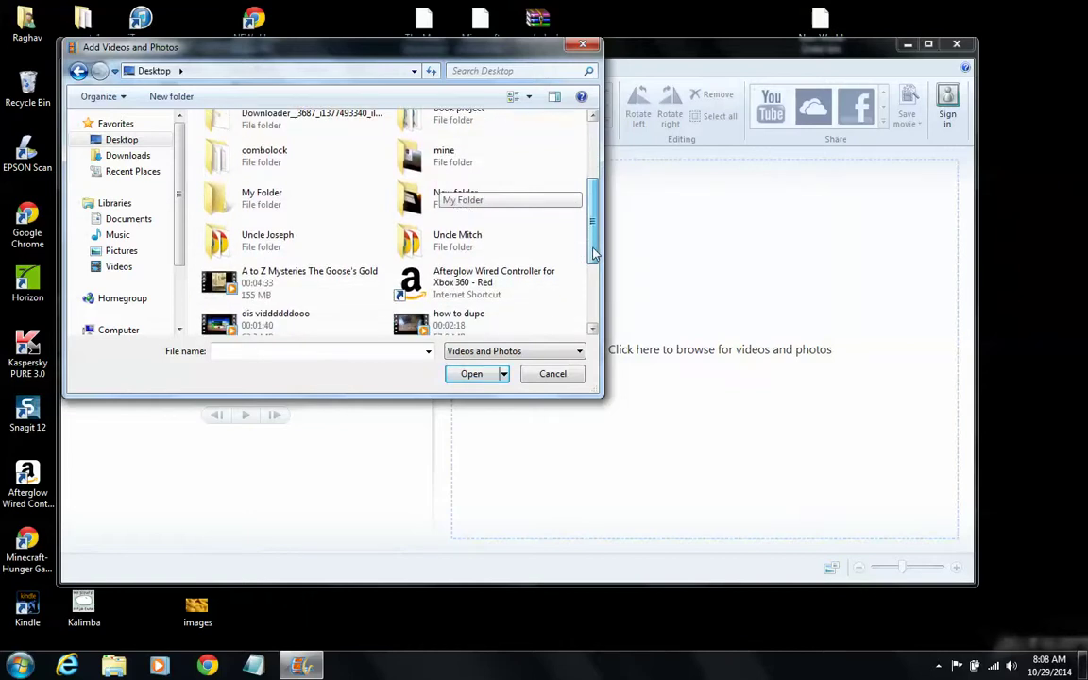
pyautogui.moveTo(597, 272); pyautogui.dragTo(605, 297)
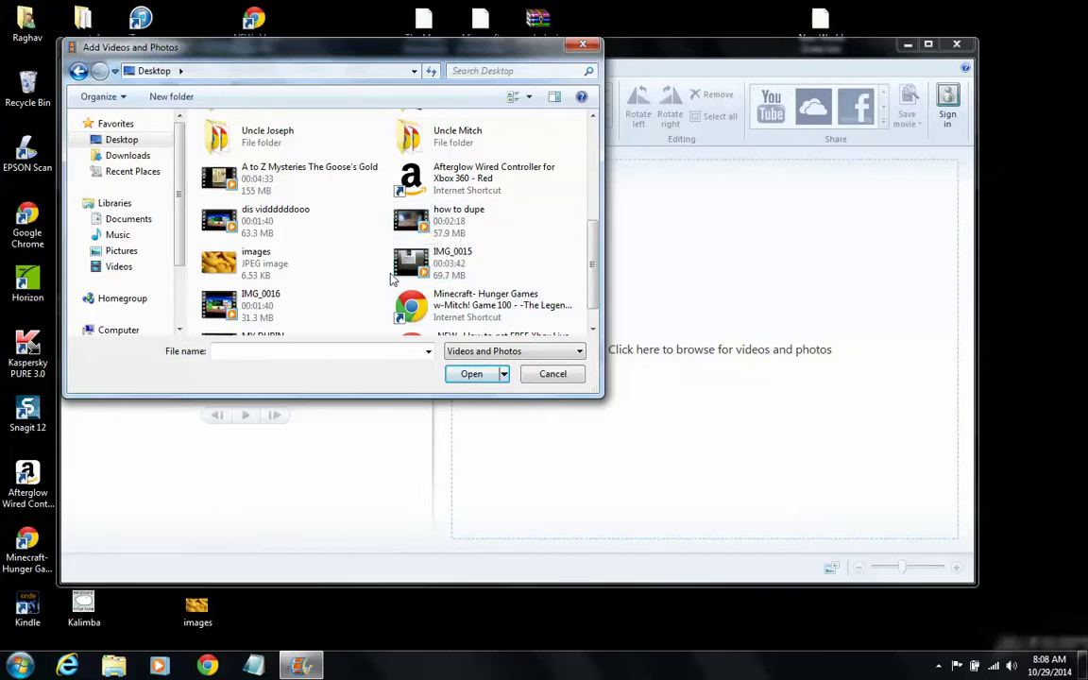
pyautogui.moveTo(596, 247); pyautogui.dragTo(595, 257)
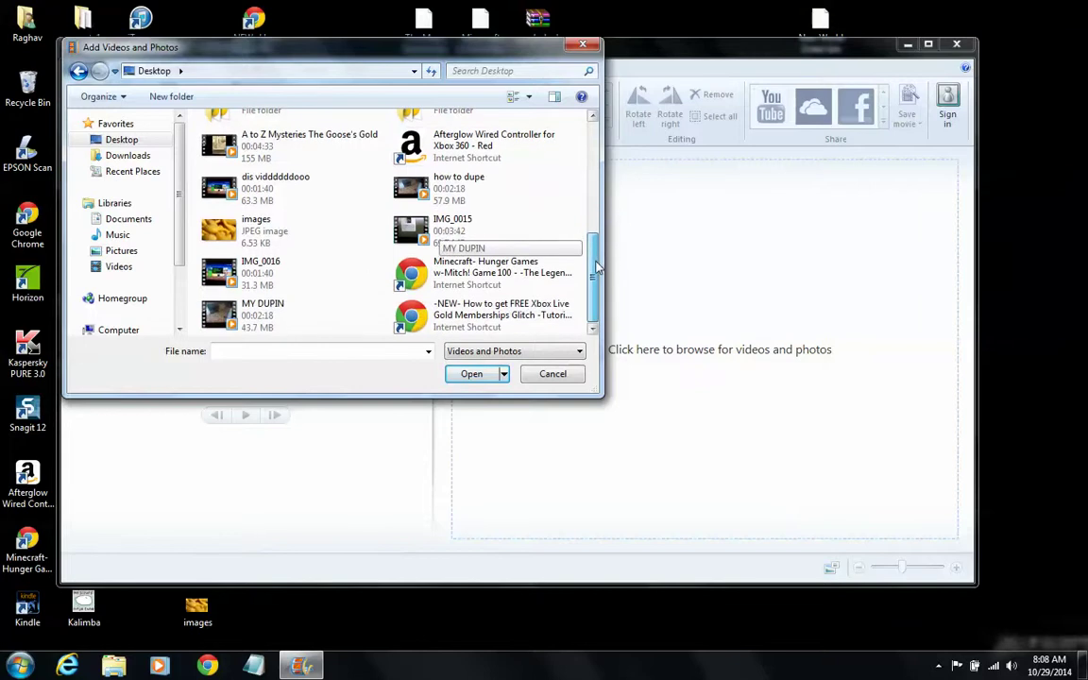
# Step: Select the IMG_0016 clip and import it into the storyboard (01:40.15)
pyautogui.click(280, 319)
pyautogui.click(284, 277)
pyautogui.click(286, 314)
pyautogui.click(284, 286)
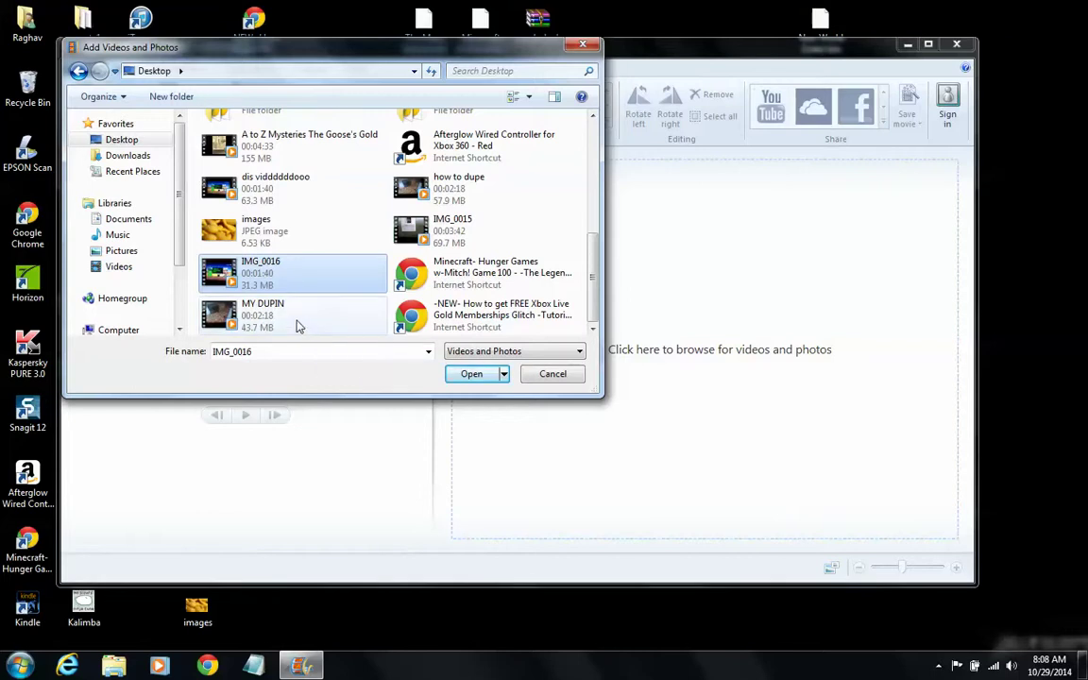
pyautogui.click(297, 323)
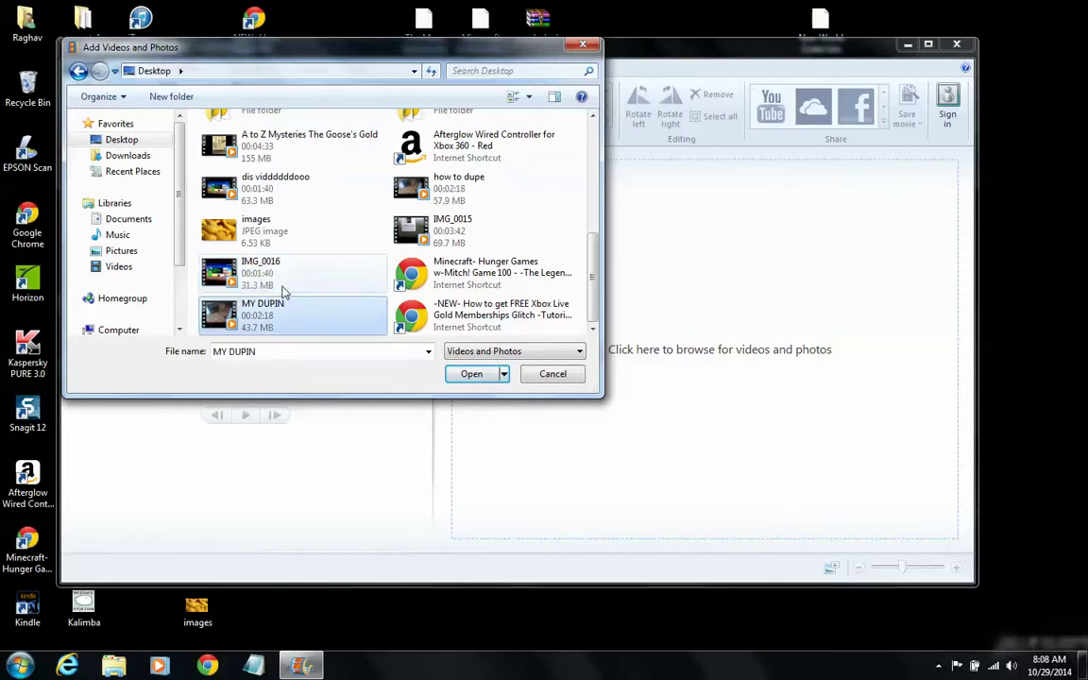
pyautogui.click(284, 284)
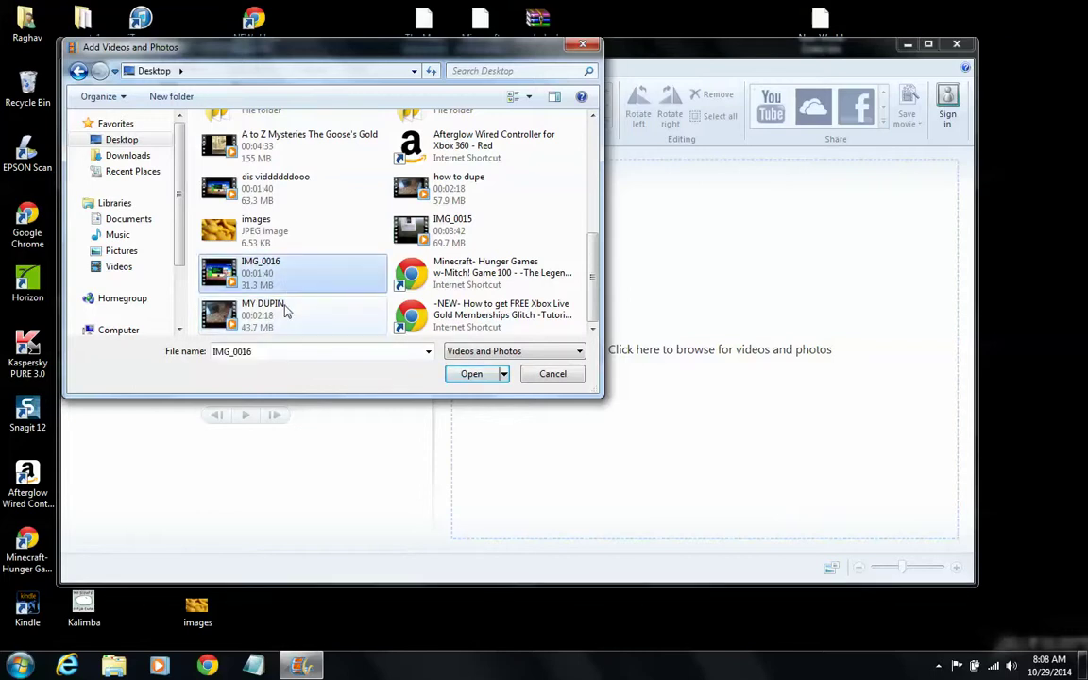
pyautogui.click(288, 312)
pyautogui.click(286, 274)
pyautogui.click(277, 314)
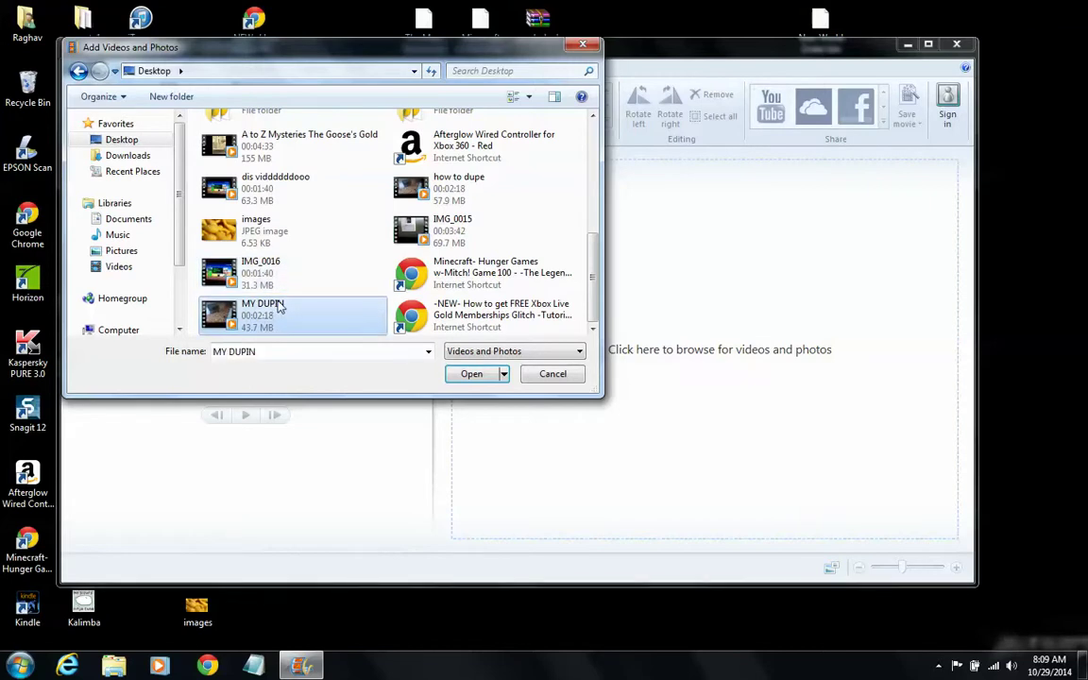
pyautogui.click(288, 288)
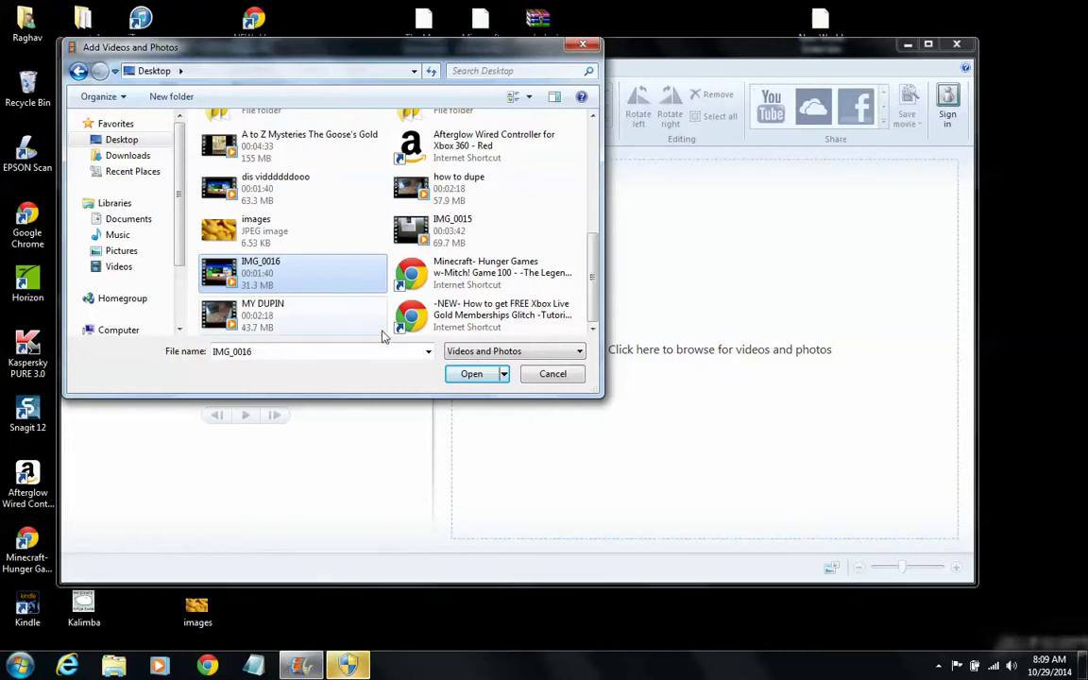
pyautogui.click(470, 374)
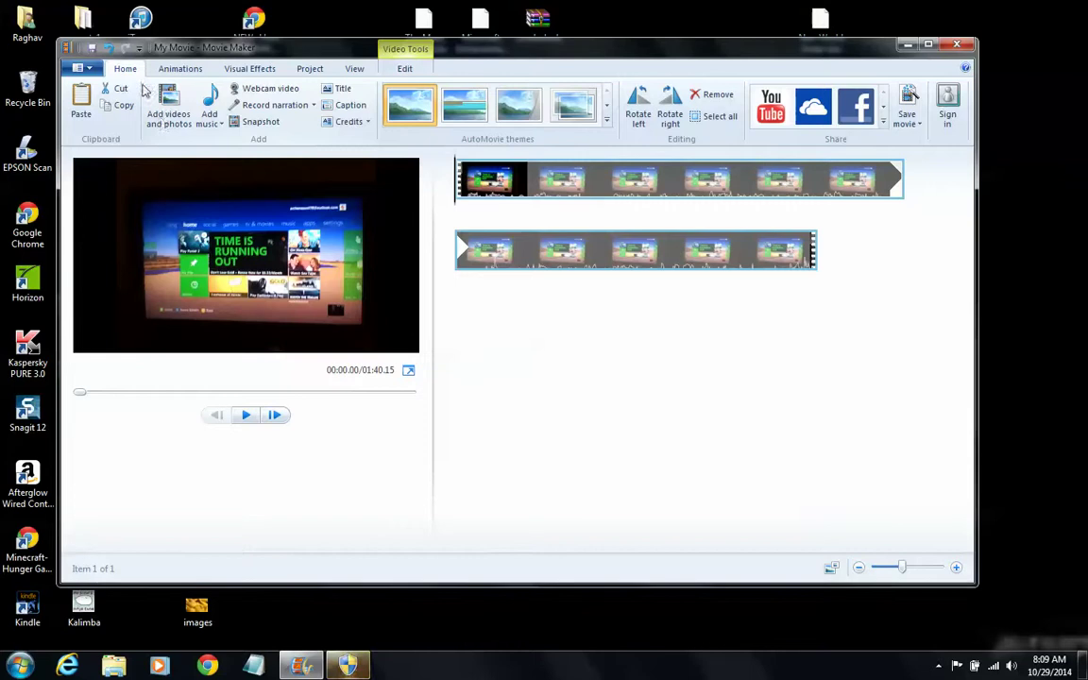
# Step: Import MY DUPIN from the Desktop after IMG_0016, making the project 03:58.30
pyautogui.click(173, 104)
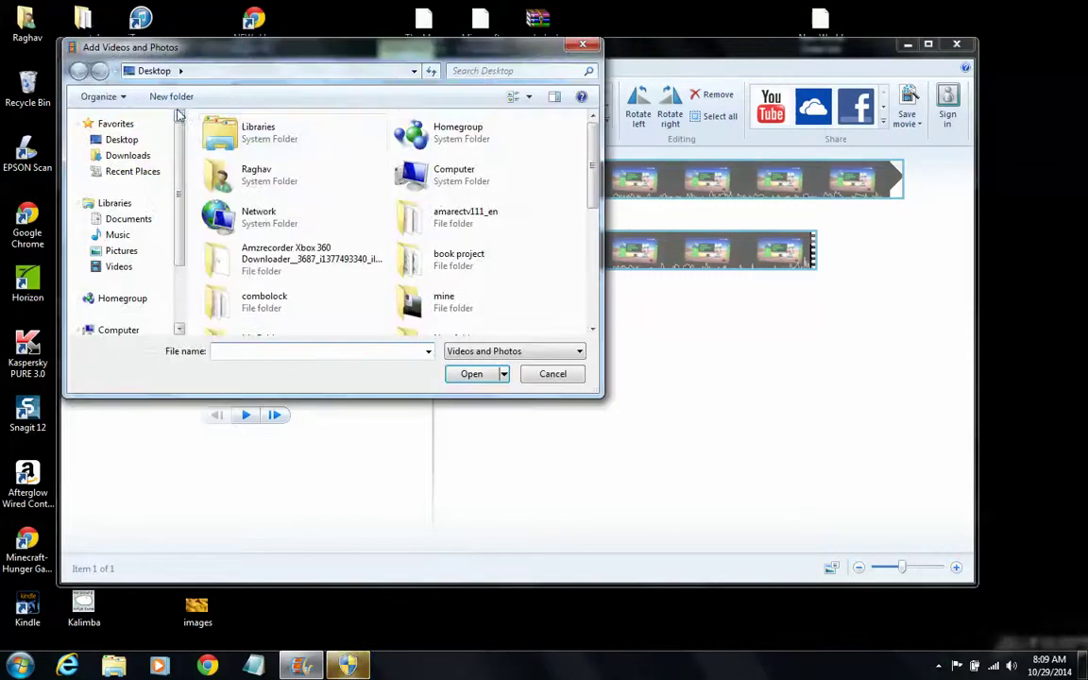
pyautogui.moveTo(593, 174); pyautogui.dragTo(595, 316)
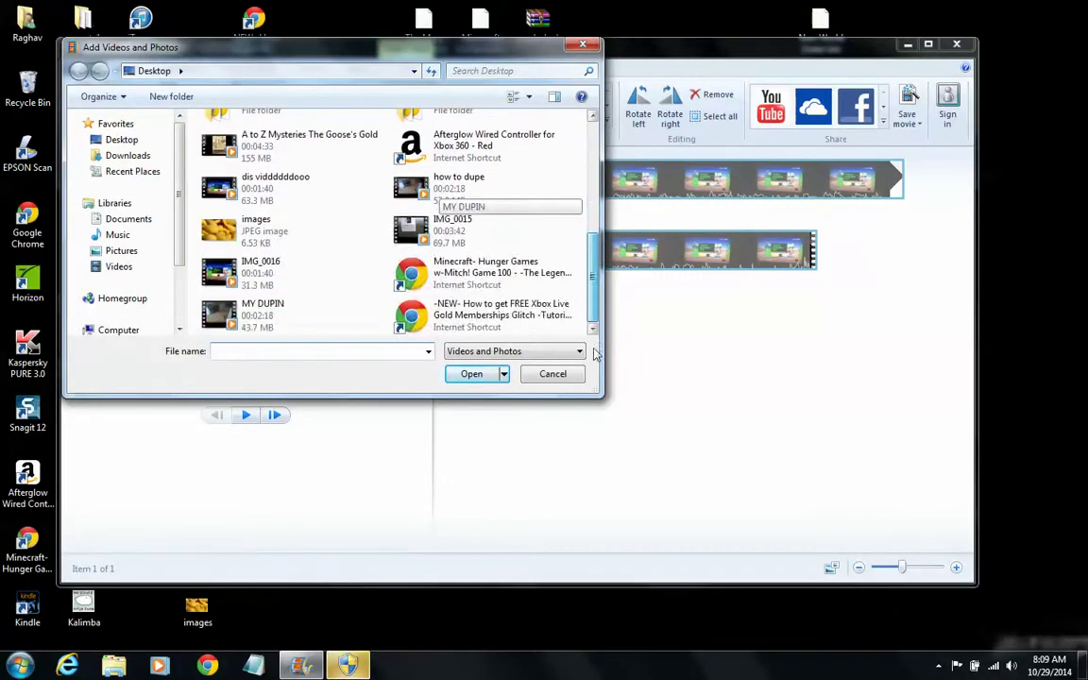
pyautogui.click(280, 317)
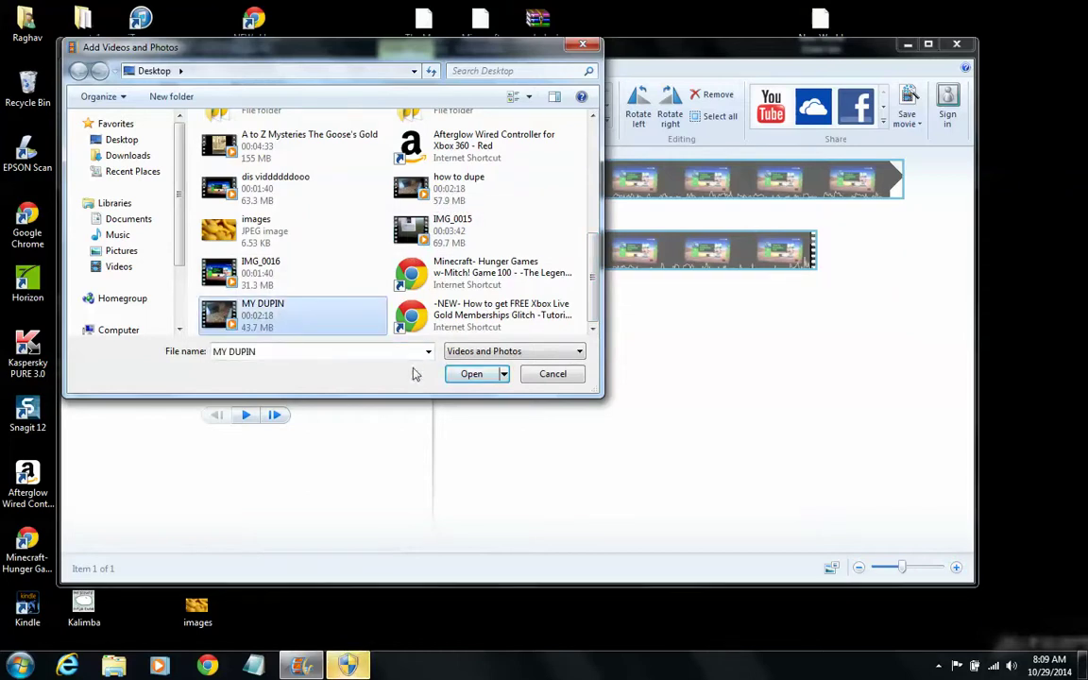
pyautogui.click(470, 375)
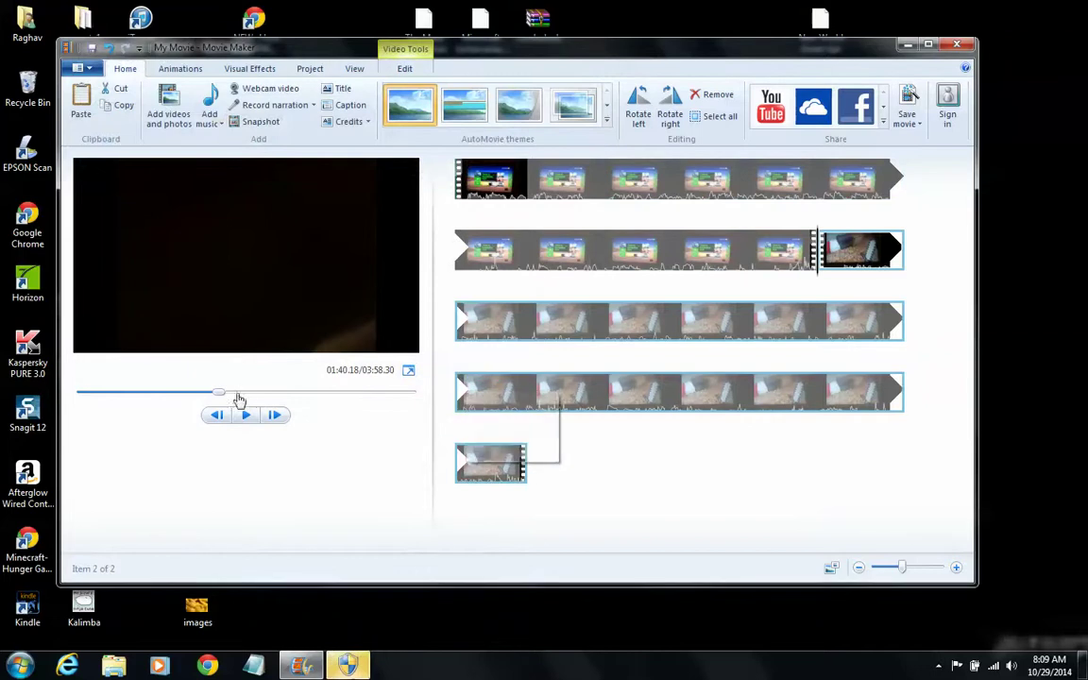
# Step: Play the movie preview from the start, skipping ahead into the second clip
pyautogui.moveTo(216, 393); pyautogui.dragTo(77, 404)
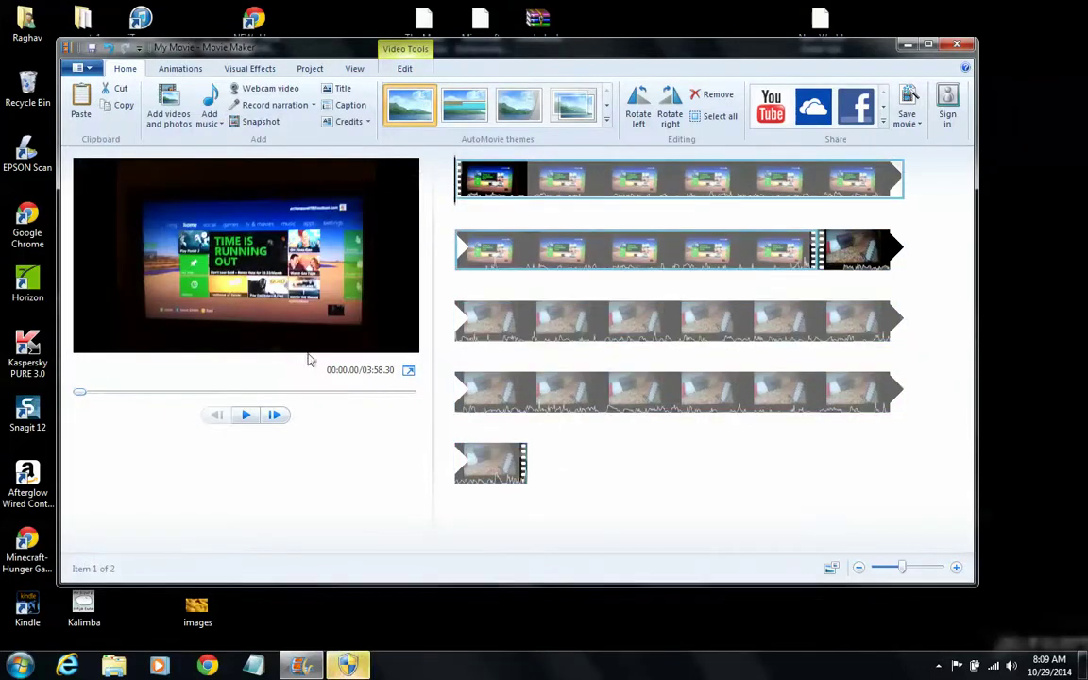
pyautogui.click(245, 414)
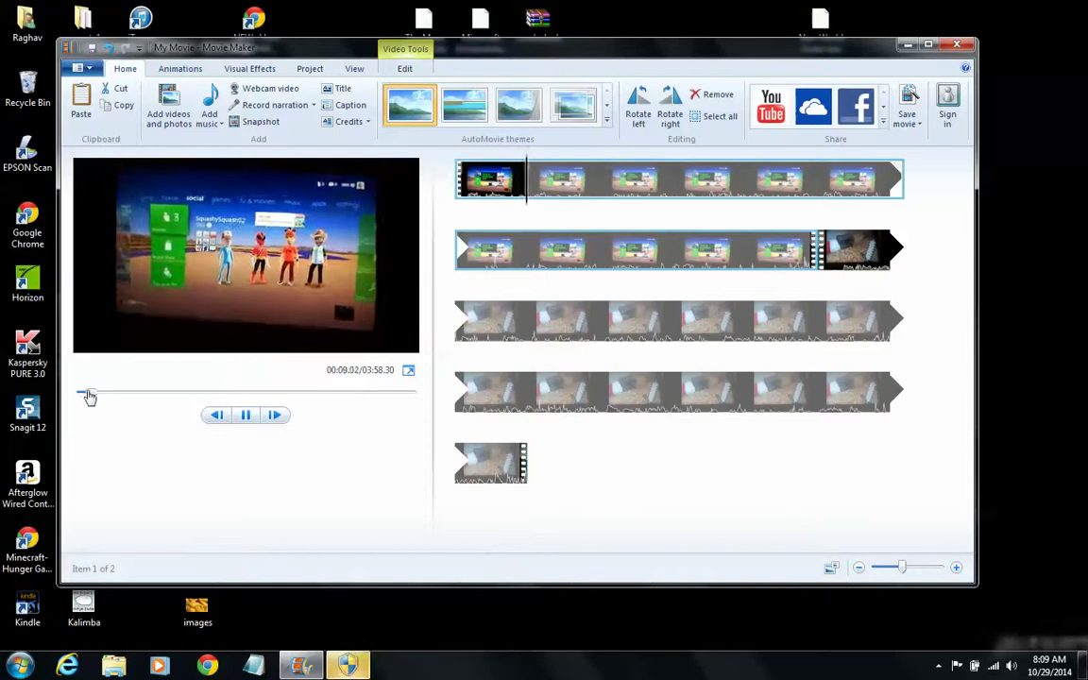
pyautogui.moveTo(101, 399); pyautogui.dragTo(136, 400)
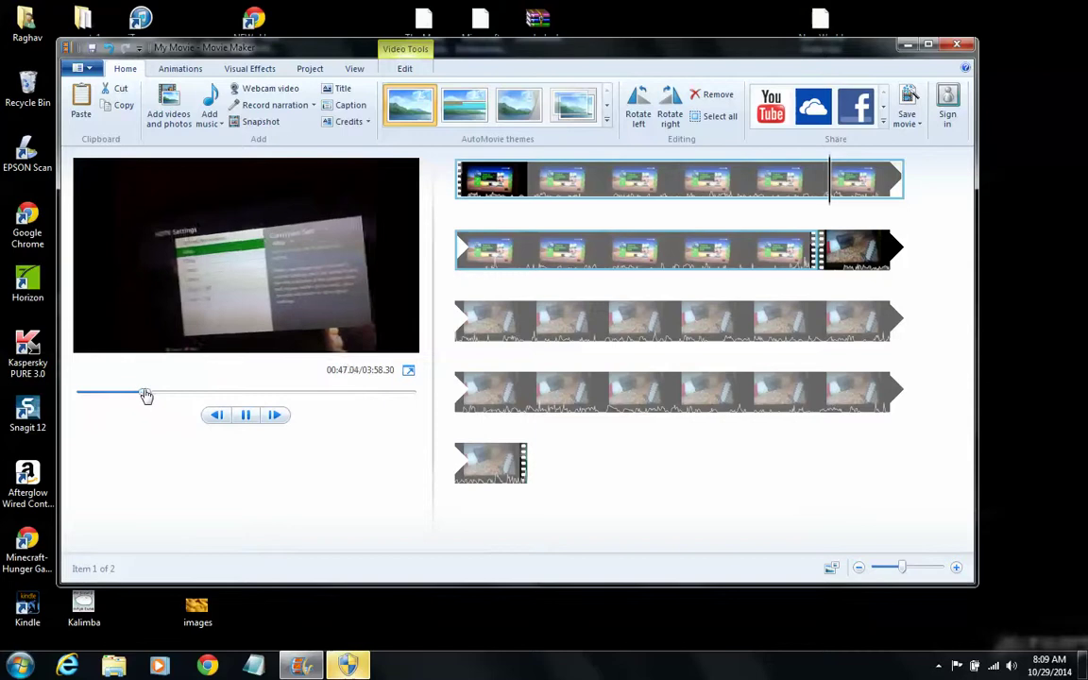
pyautogui.moveTo(152, 397); pyautogui.dragTo(171, 394)
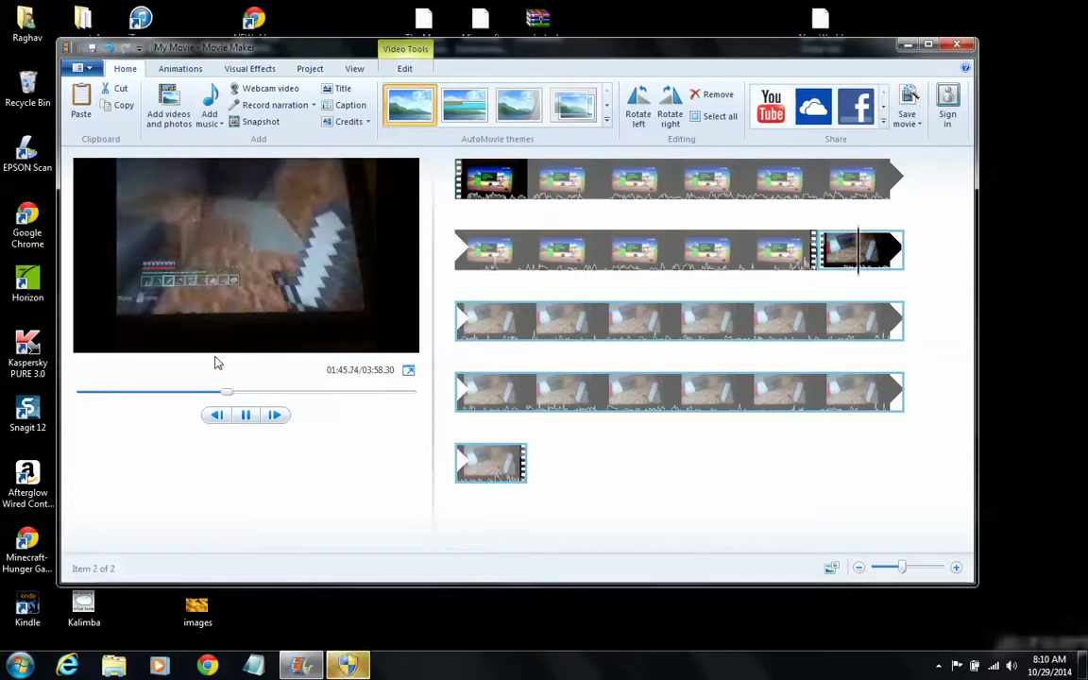
# Step: Pause the preview, rewind to 00:00.00, and minimize Movie Maker
pyautogui.click(234, 408)
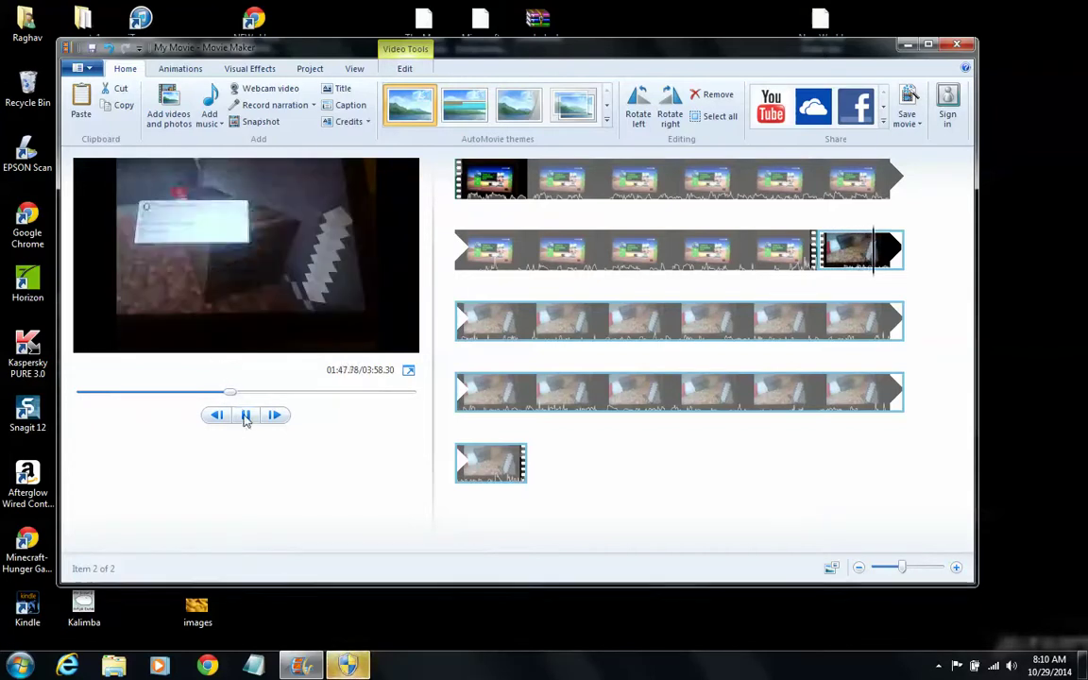
pyautogui.moveTo(230, 393); pyautogui.dragTo(79, 392)
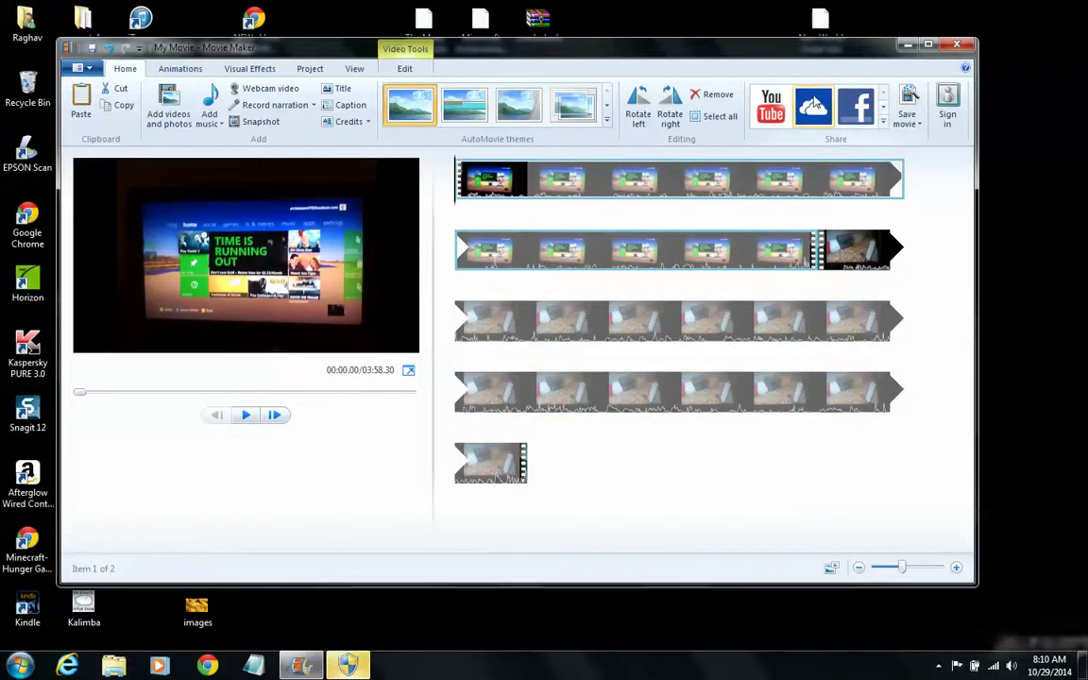
pyautogui.click(907, 43)
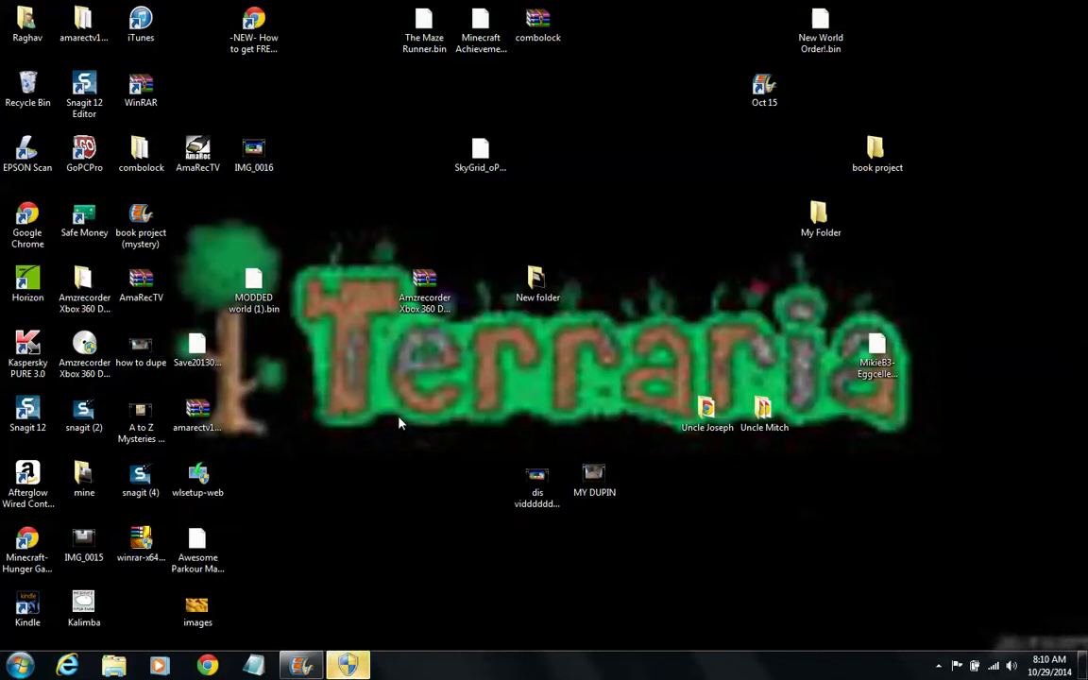
pyautogui.moveTo(83, 609); pyautogui.dragTo(365, 366)
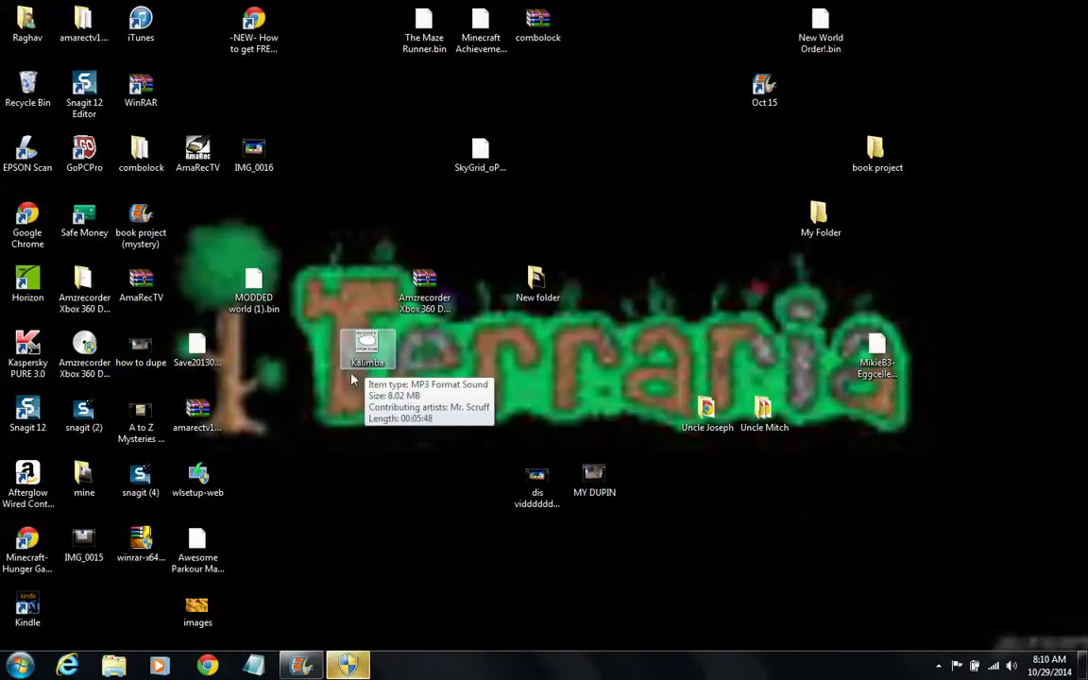
pyautogui.click(349, 409)
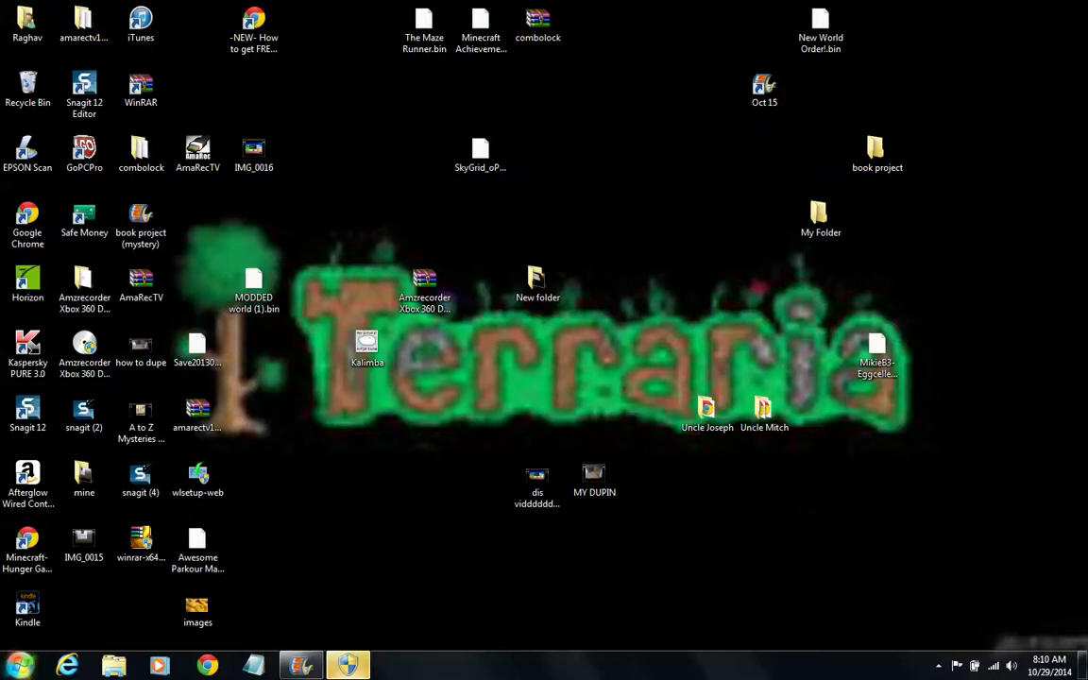
pyautogui.press('super')
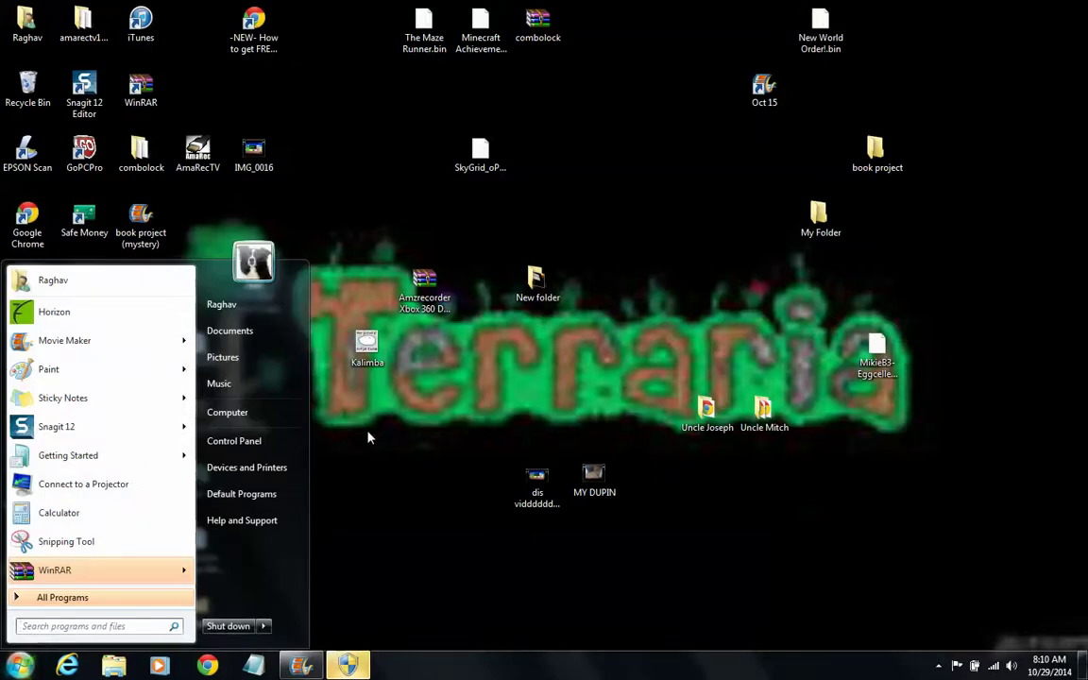
pyautogui.write('kalimba')
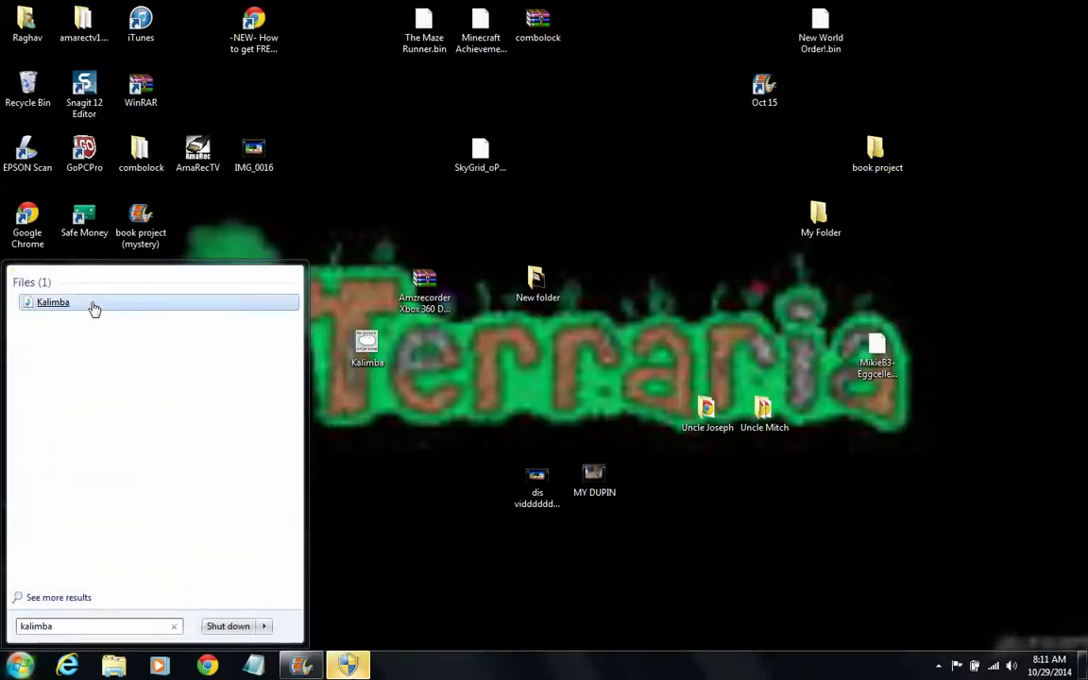
pyautogui.click(329, 428)
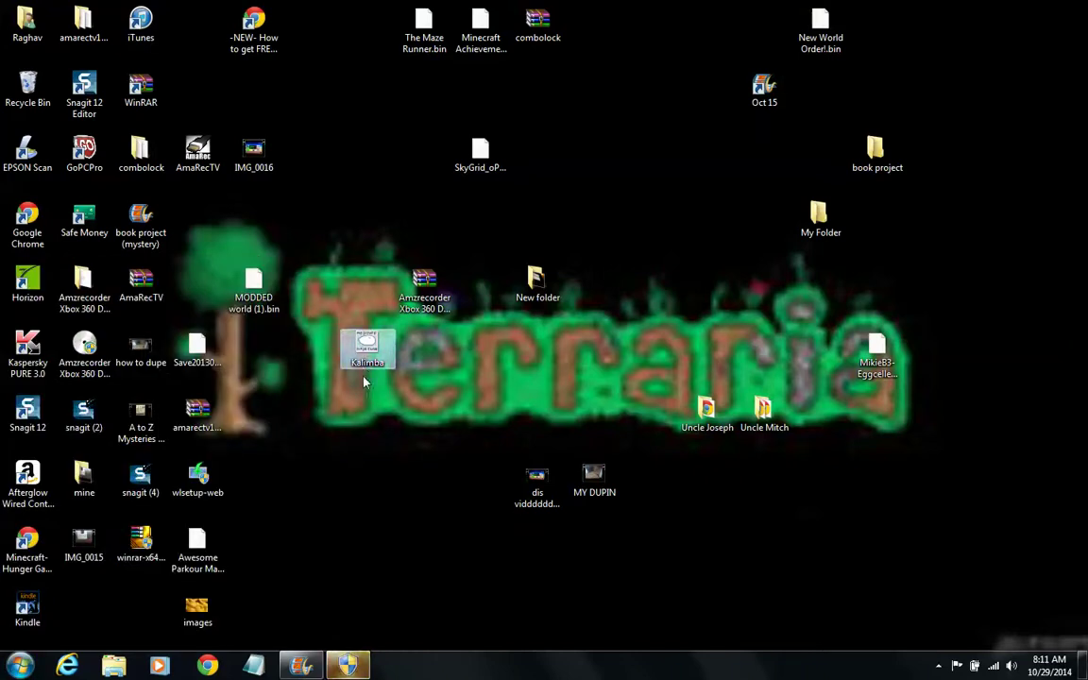
pyautogui.moveTo(364, 380)
pyautogui.mouseDown()
pyautogui.moveTo(366, 488)
pyautogui.moveTo(381, 413)
pyautogui.moveTo(375, 388)
pyautogui.mouseUp()
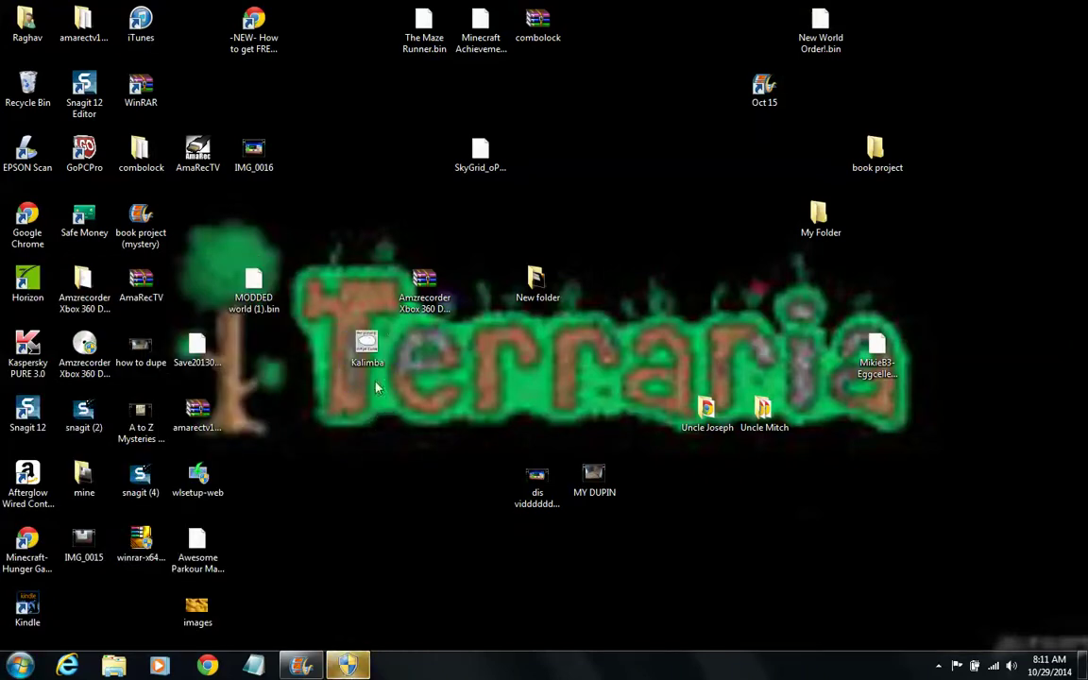
pyautogui.click(299, 668)
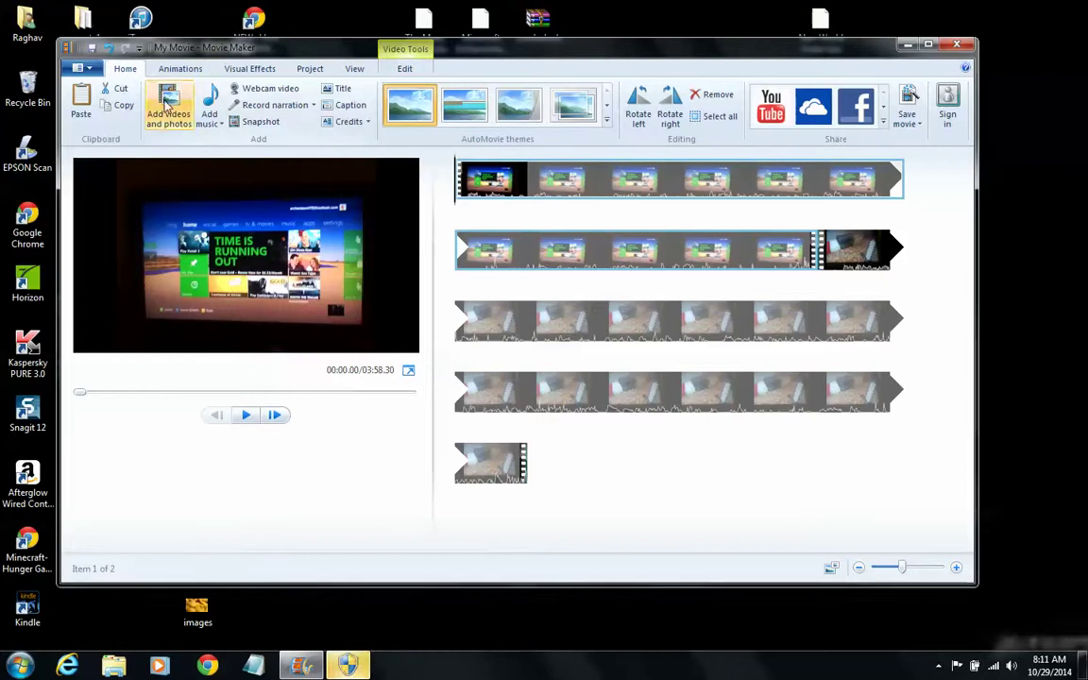
# Step: Add the Kalimba MP3 from the Desktop as music starting at the current point
pyautogui.click(210, 124)
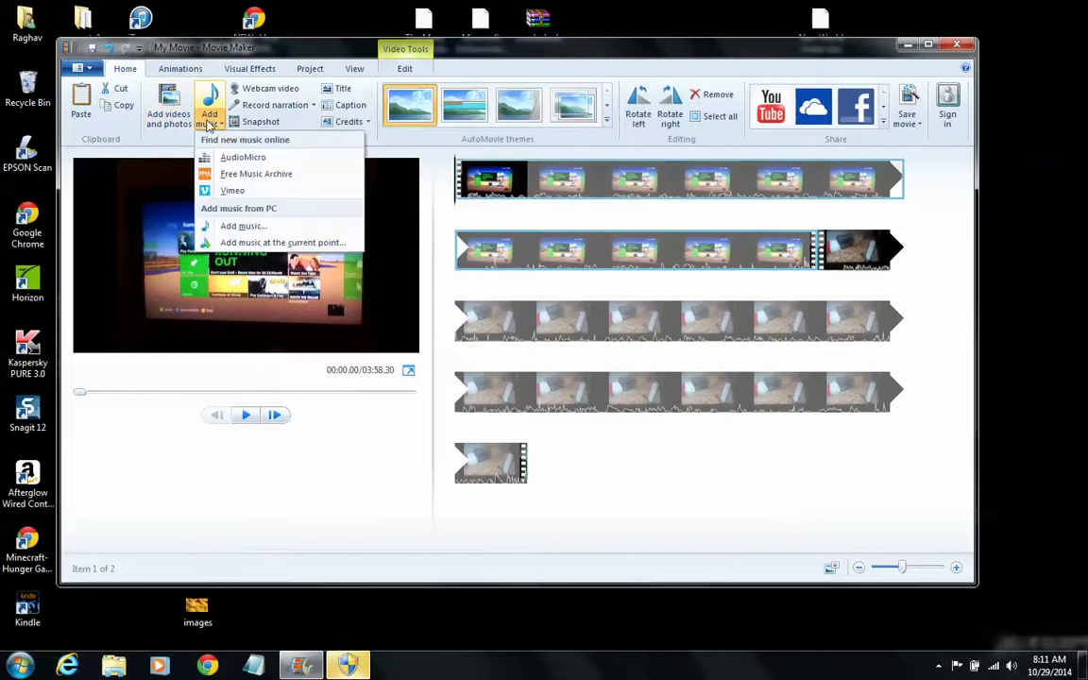
pyautogui.click(240, 243)
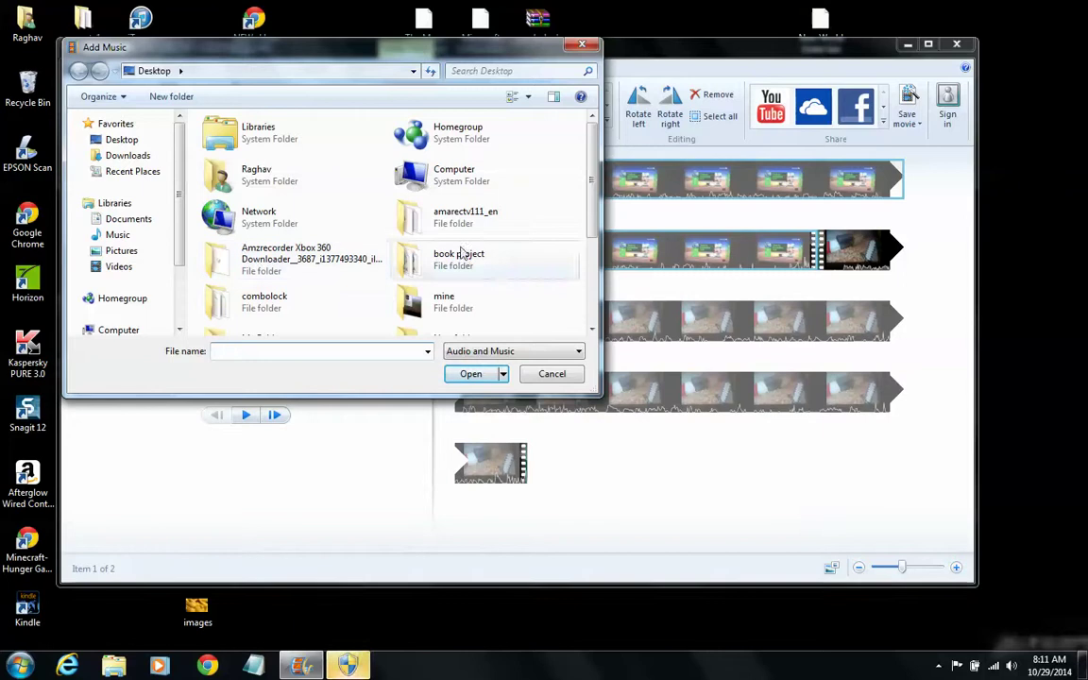
pyautogui.scroll(-2, 538, 198)
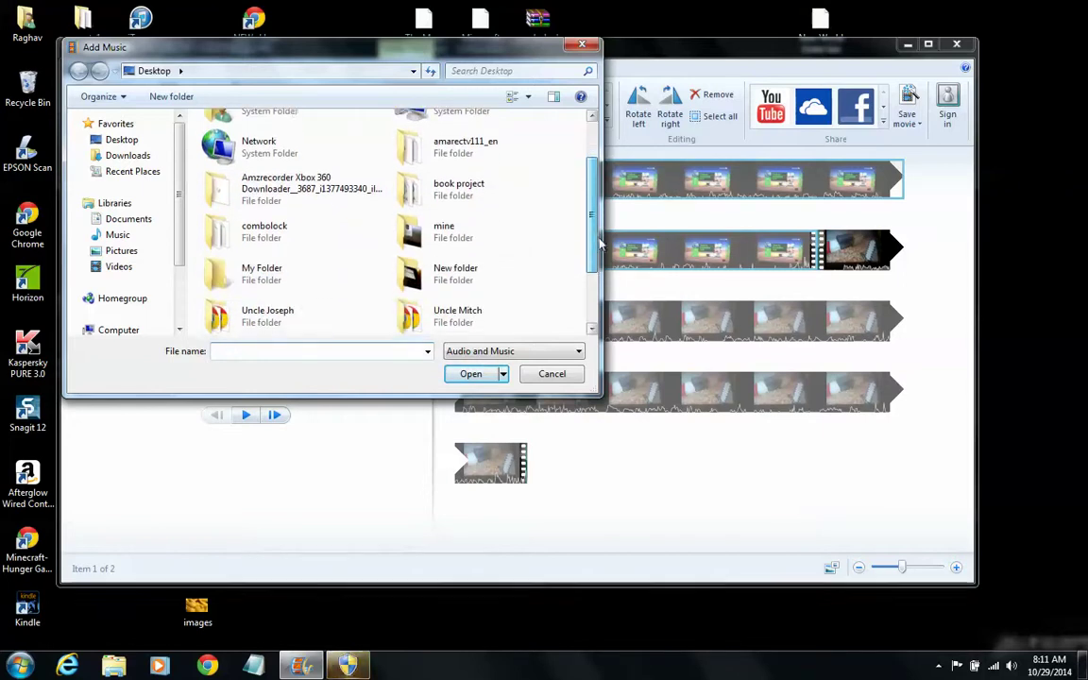
pyautogui.moveTo(599, 243); pyautogui.dragTo(596, 303)
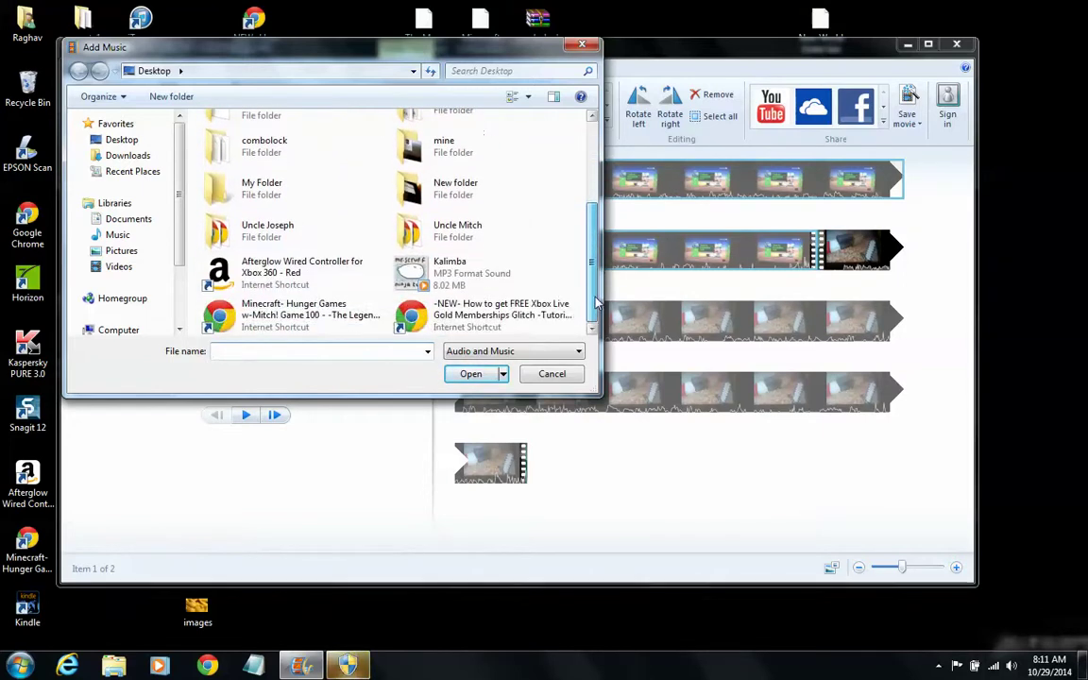
pyautogui.click(513, 270)
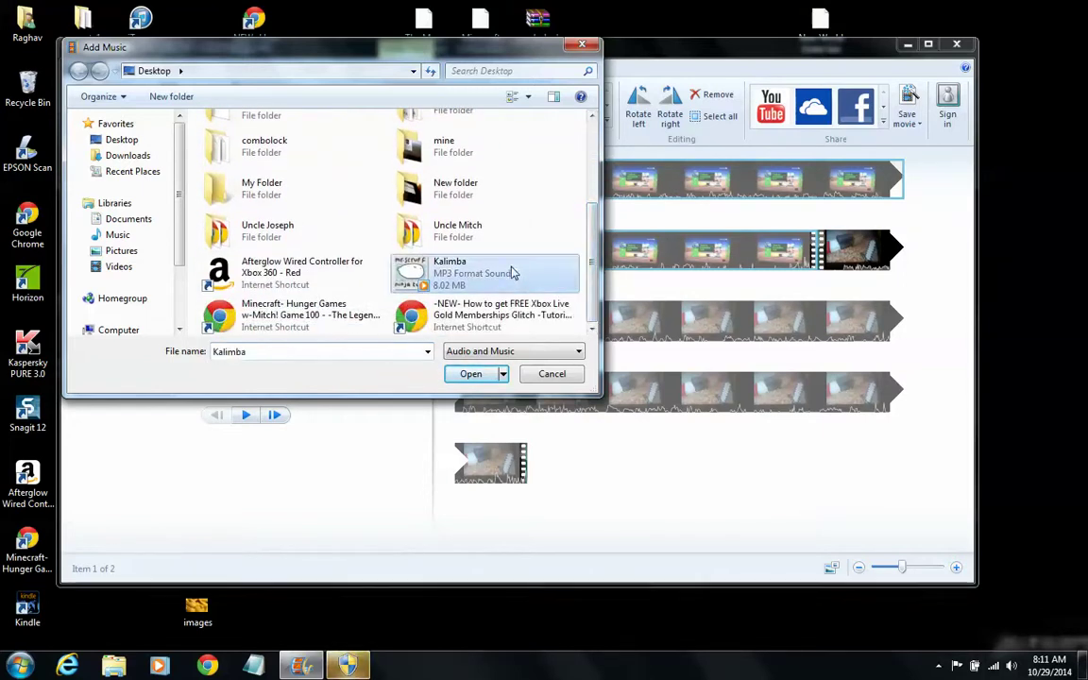
pyautogui.click(471, 374)
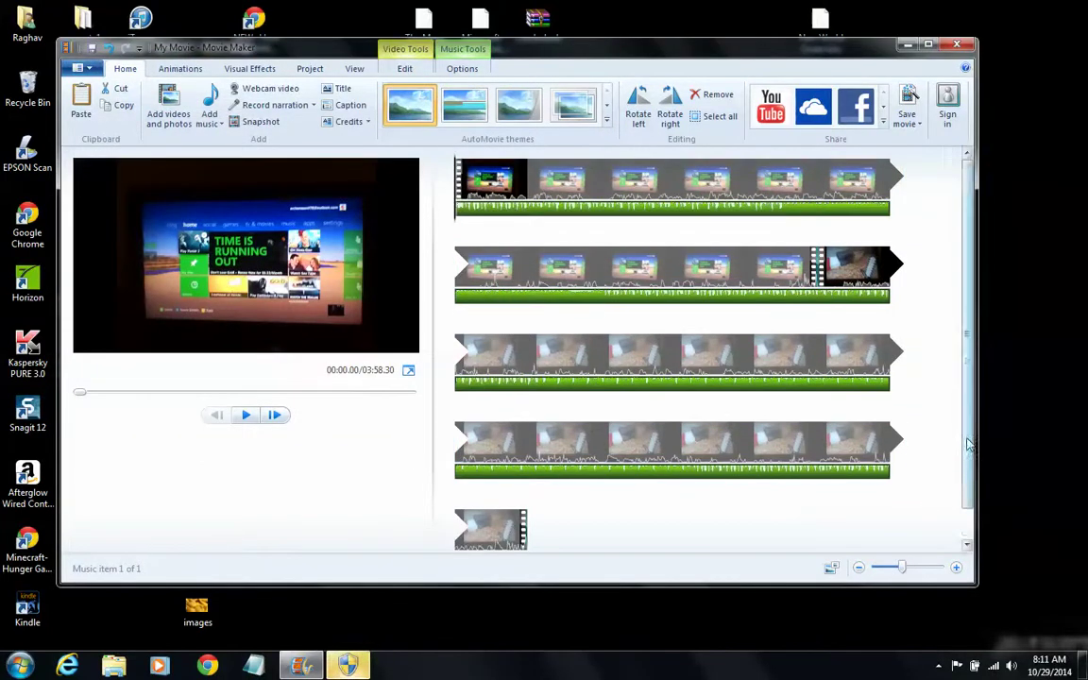
# Step: Show the Music Tools Options for the Kalimba track
pyautogui.moveTo(967, 453)
pyautogui.mouseDown()
pyautogui.moveTo(967, 477)
pyautogui.moveTo(970, 438)
pyautogui.mouseUp()
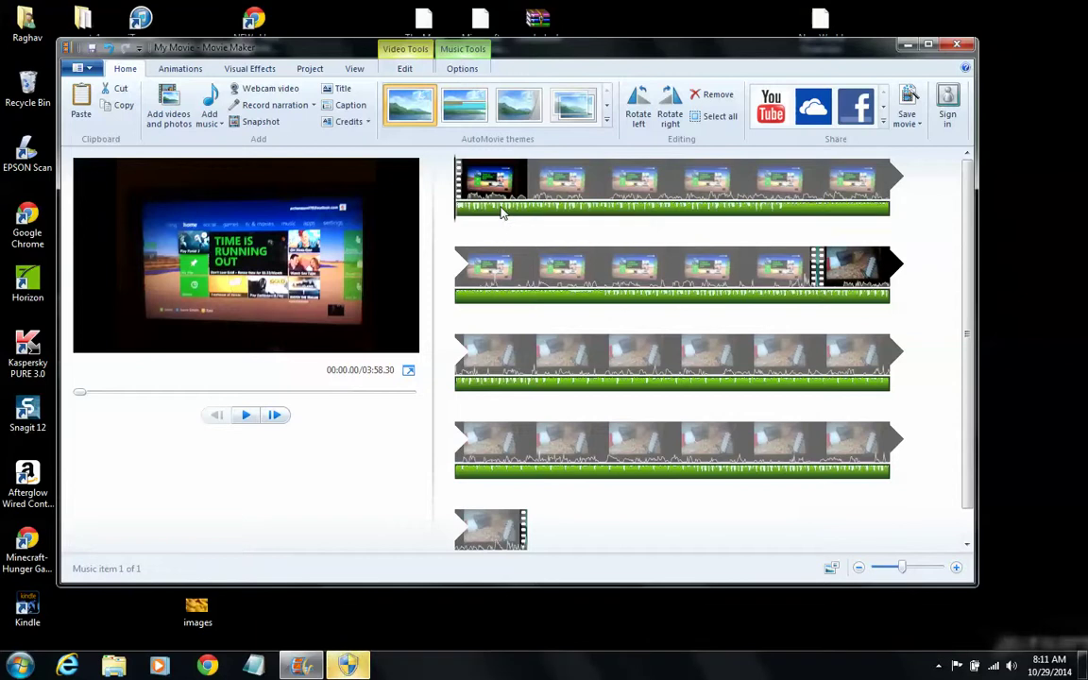
pyautogui.click(481, 56)
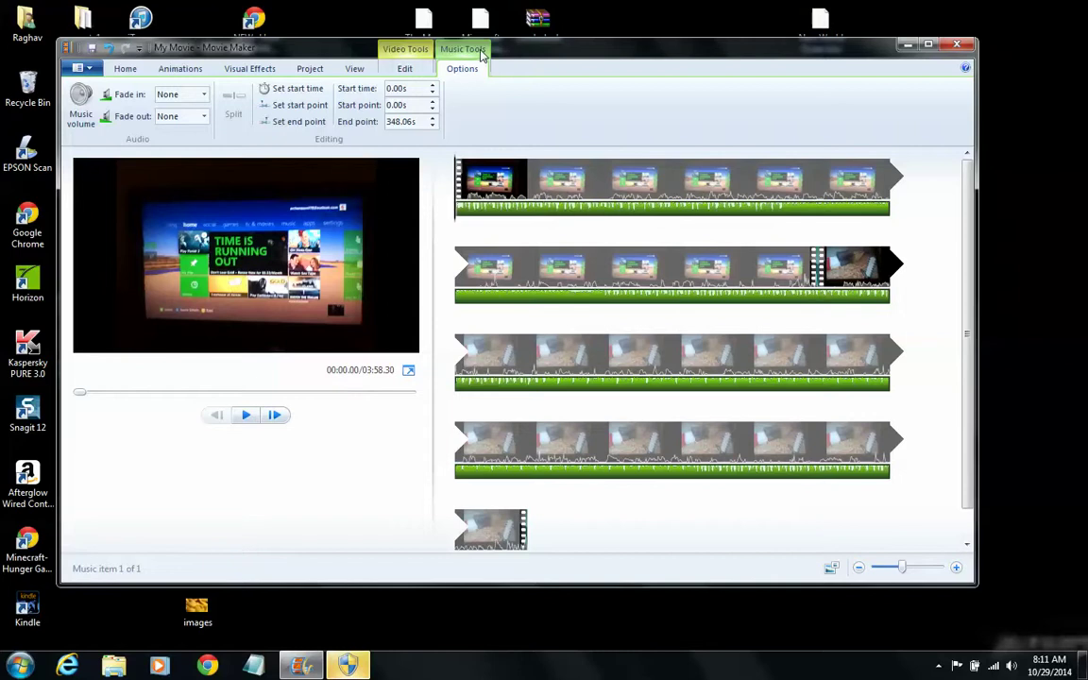
# Step: Lower the Kalimba music volume to a low level with the Music volume slider
pyautogui.click(75, 104)
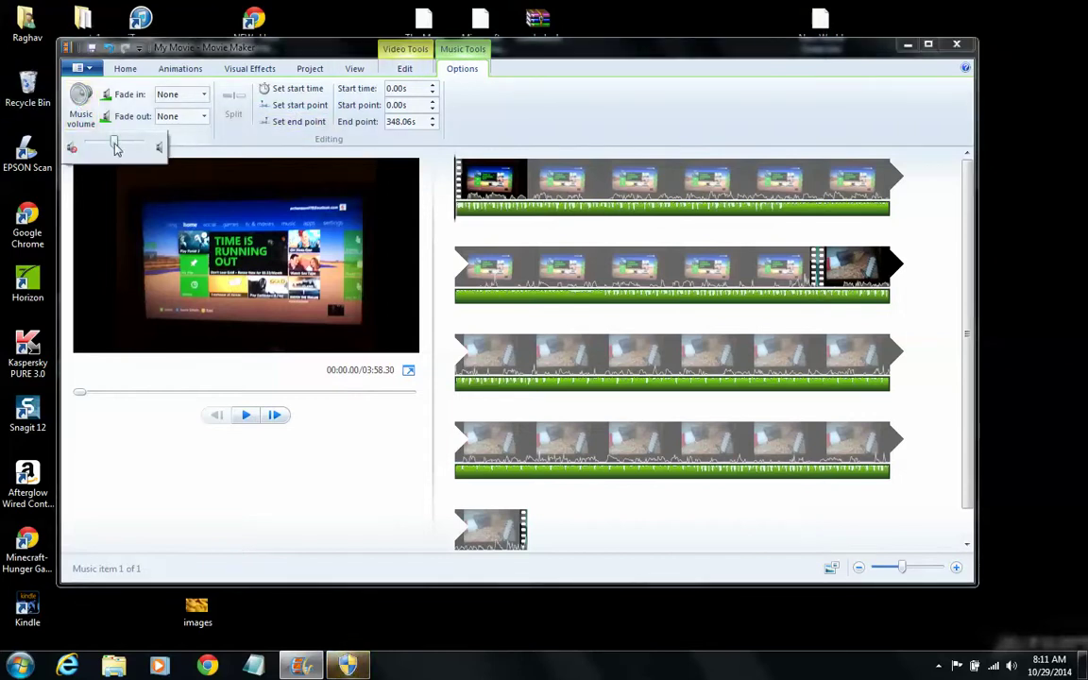
pyautogui.moveTo(116, 148); pyautogui.dragTo(98, 146)
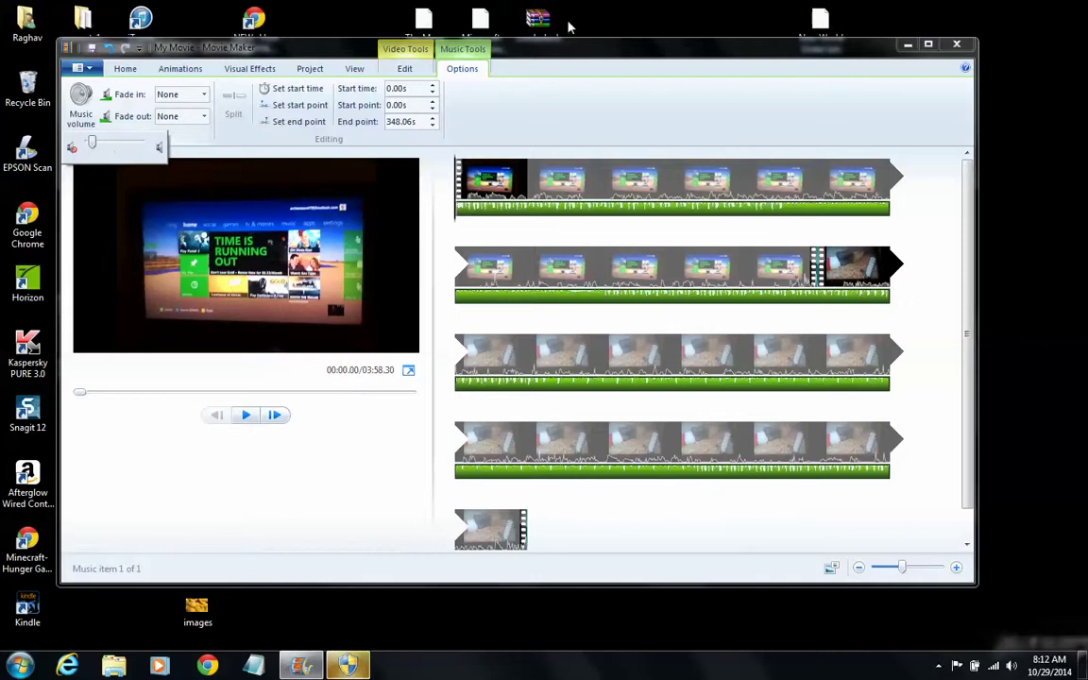
pyautogui.click(570, 120)
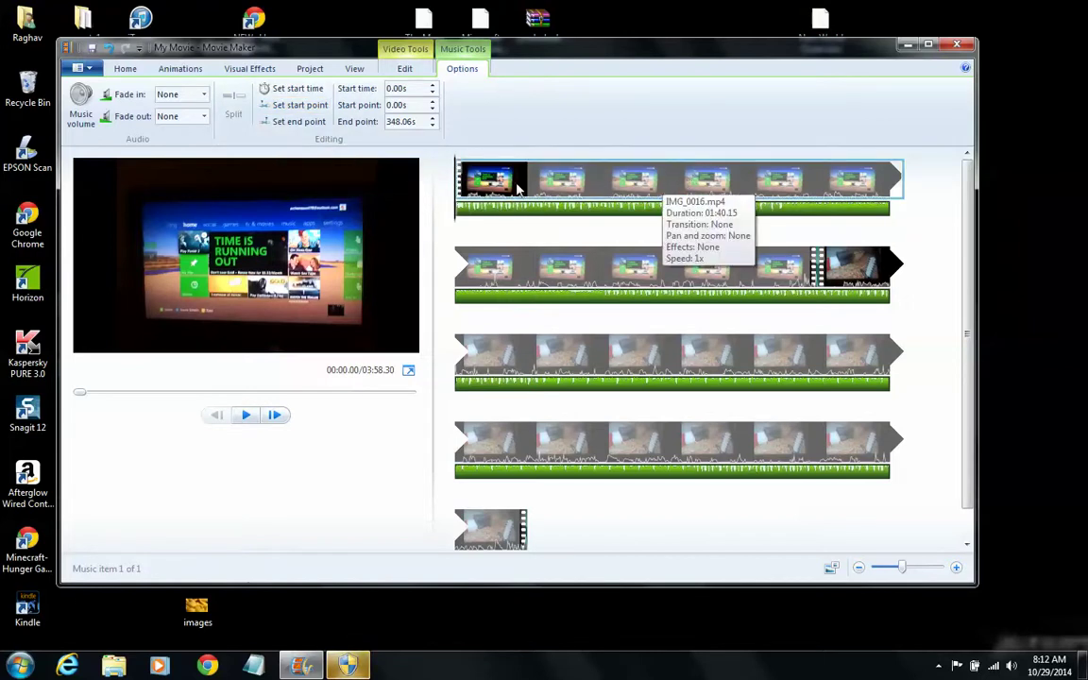
# Step: Keep the music starting at 0.00s and set its end point to 72.84s
pyautogui.click(699, 182)
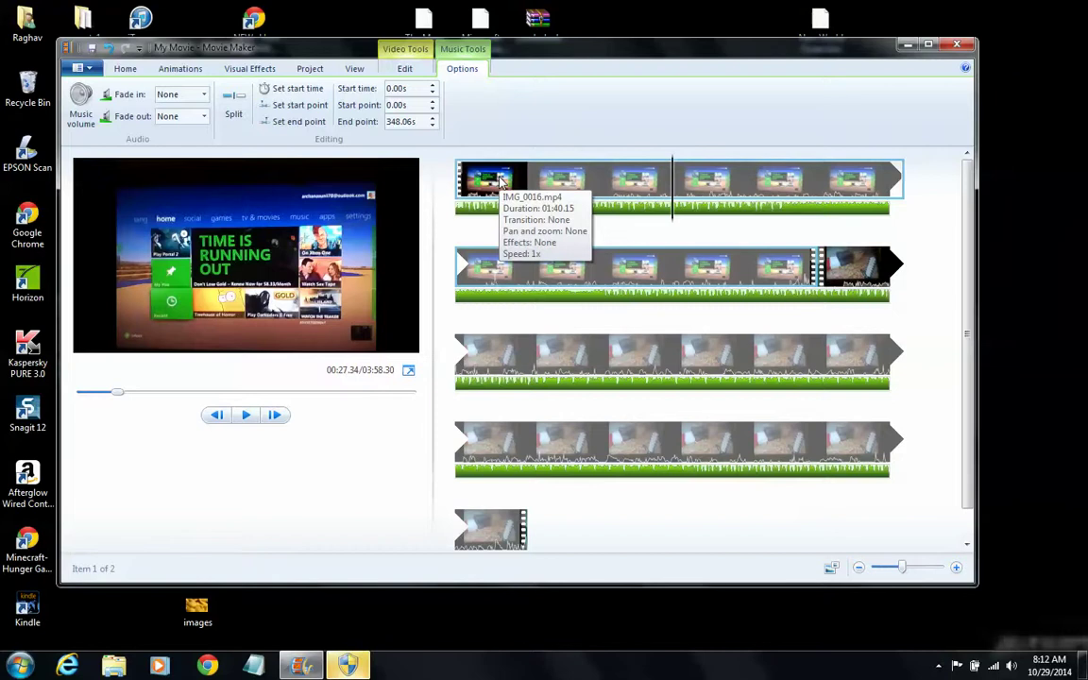
pyautogui.press('Home')
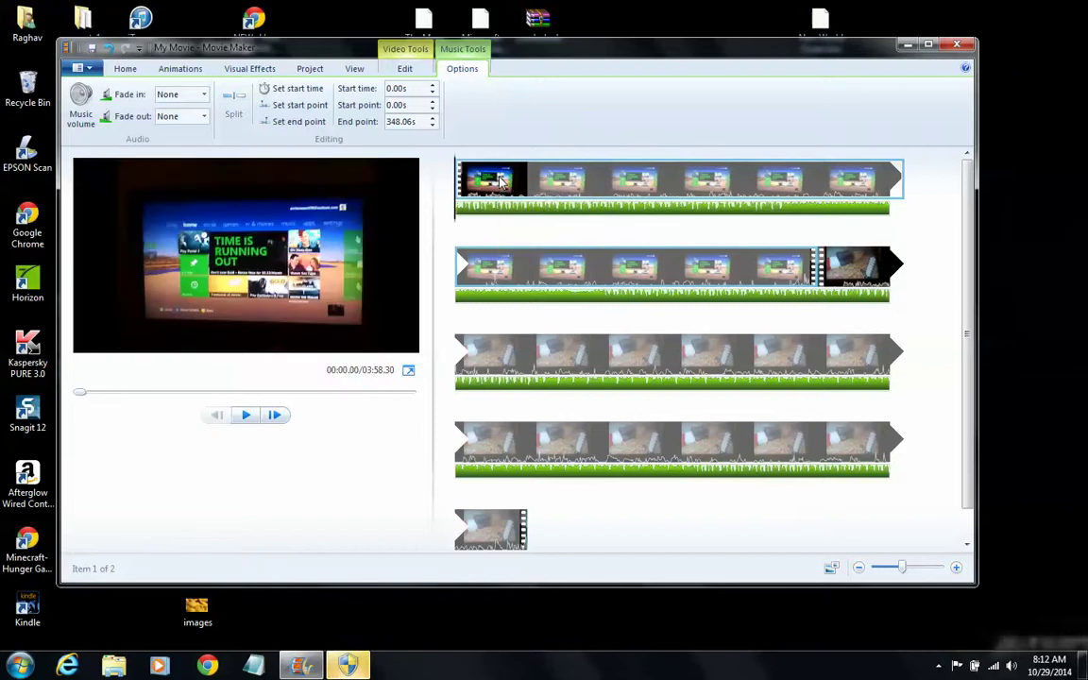
pyautogui.click(321, 111)
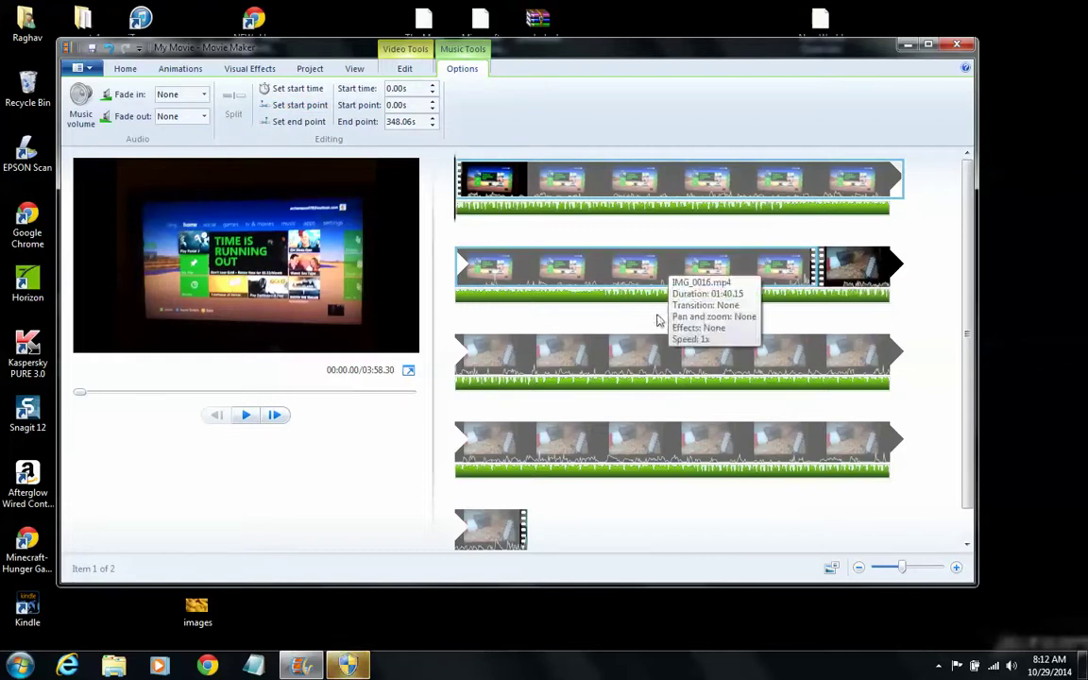
pyautogui.click(631, 272)
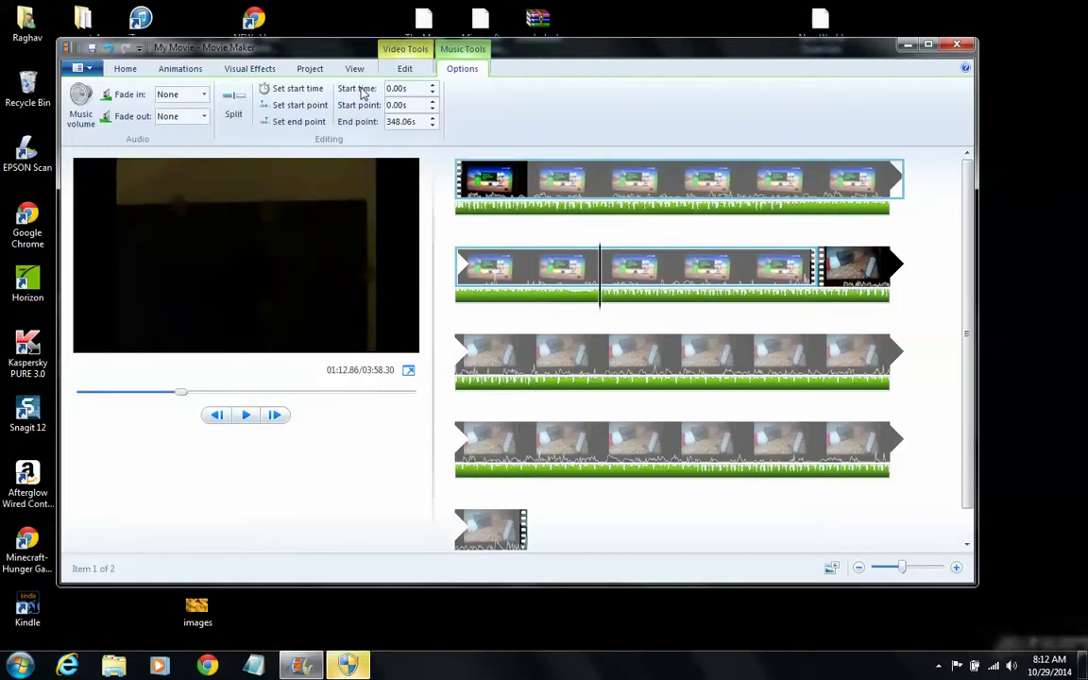
pyautogui.click(301, 126)
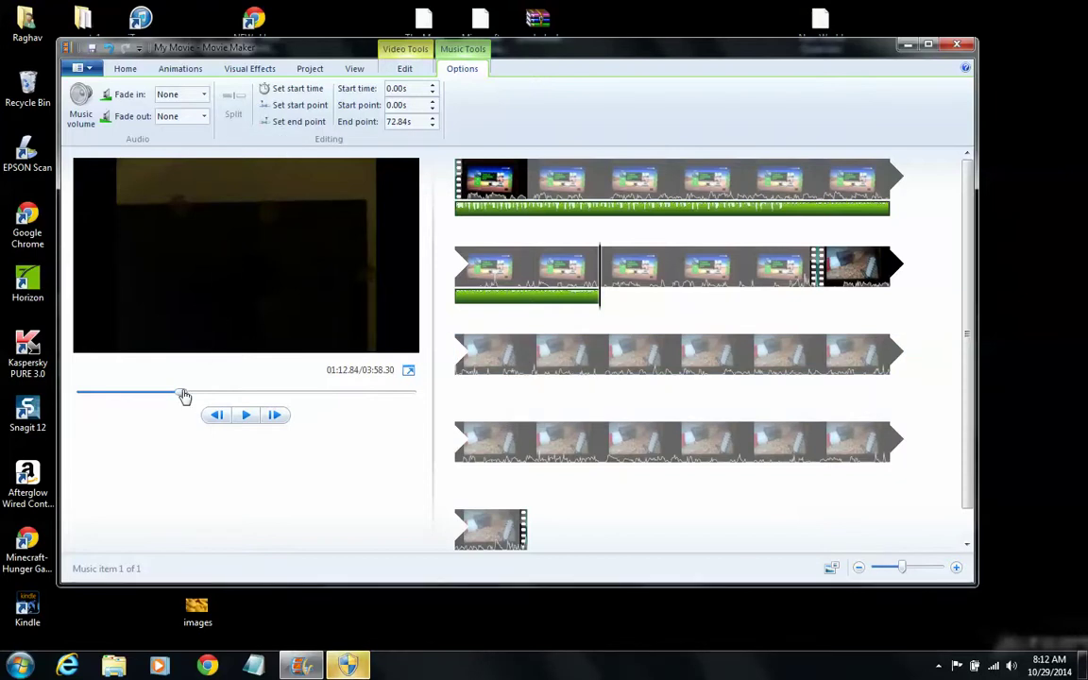
pyautogui.moveTo(183, 396); pyautogui.dragTo(80, 394)
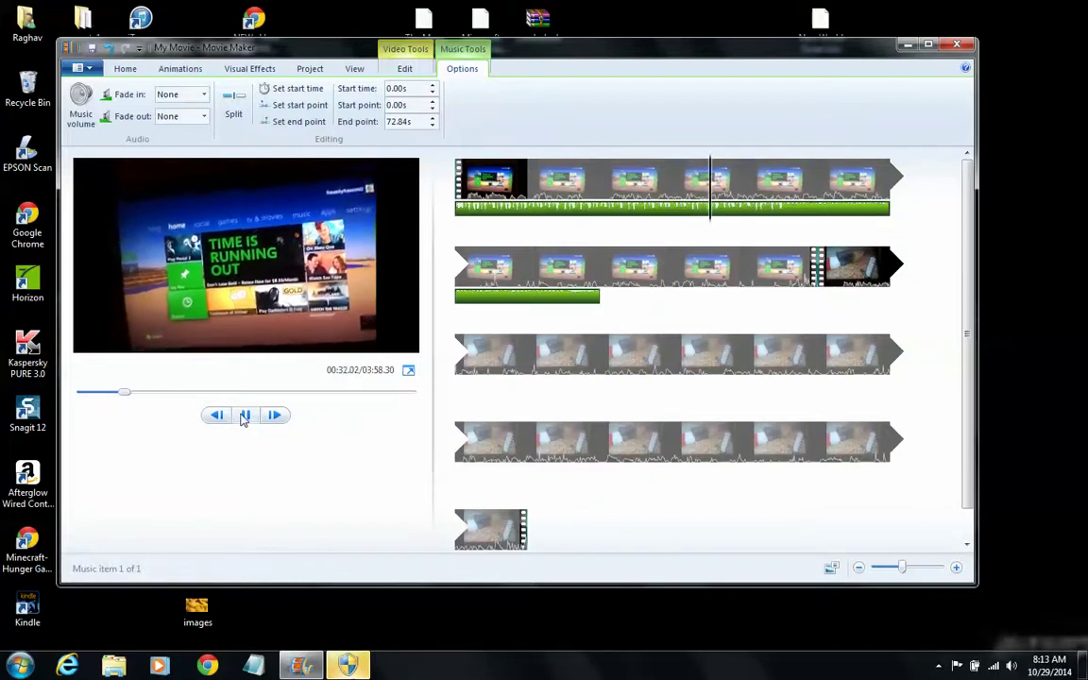
pyautogui.click(244, 416)
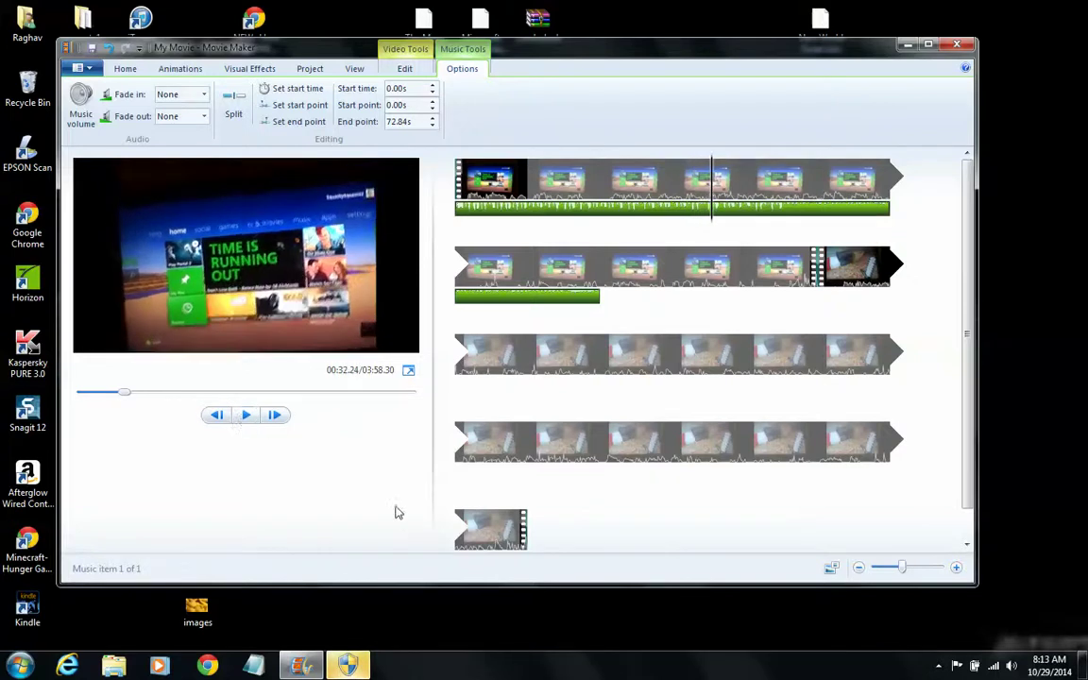
pyautogui.click(463, 525)
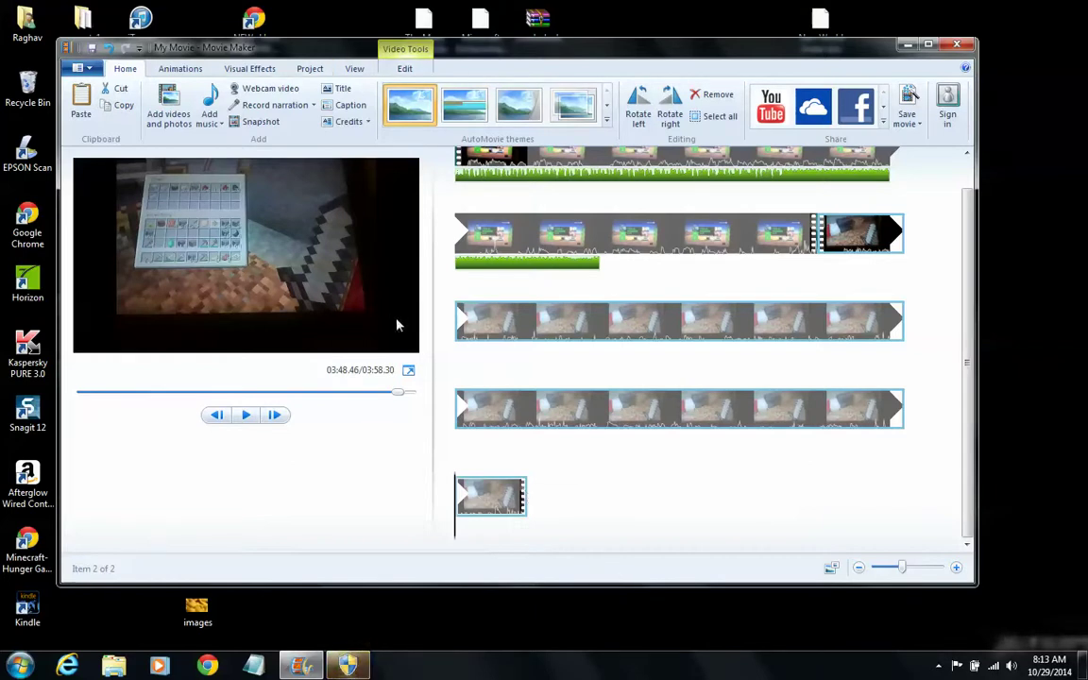
pyautogui.click(529, 271)
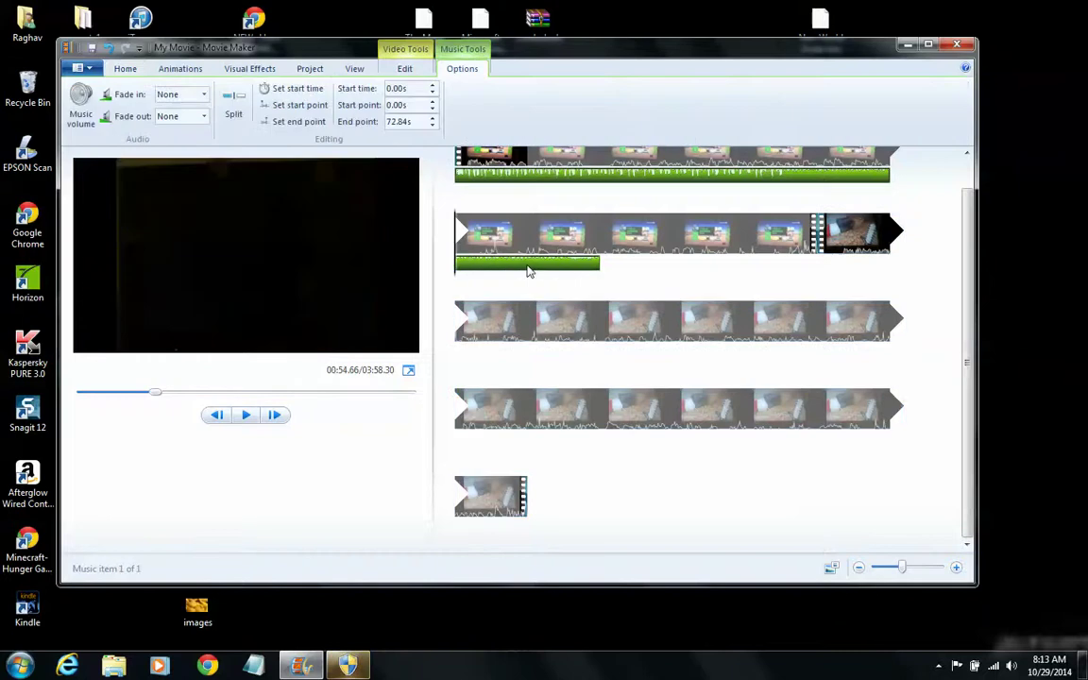